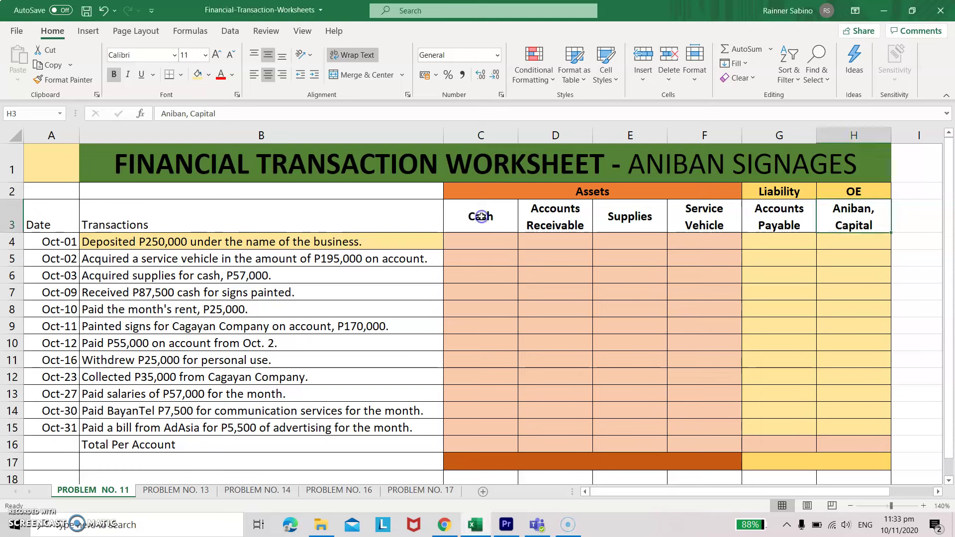
Step: Review the account headings in row 3, from Cash through Capital, along with their Liability and OE categories
click(455, 214)
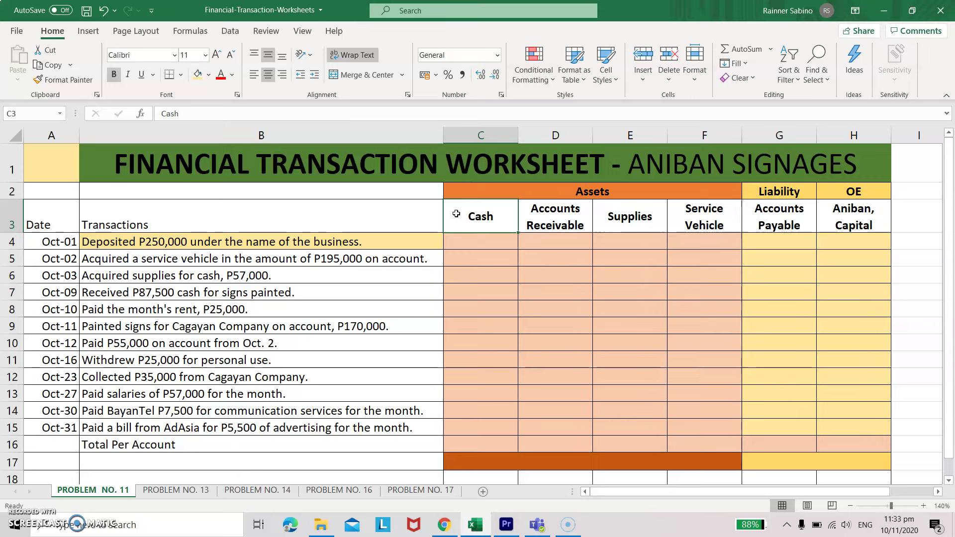
key(Right)
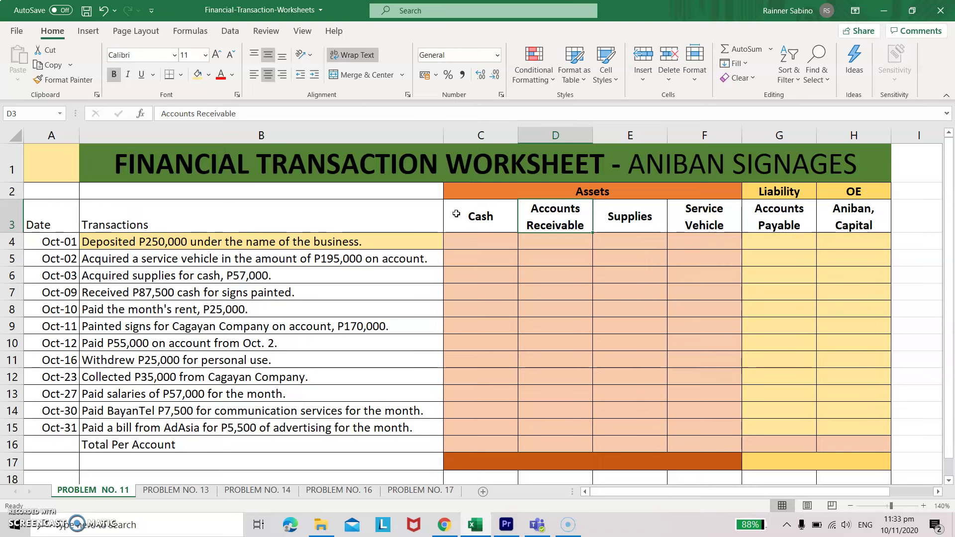
key(Right)
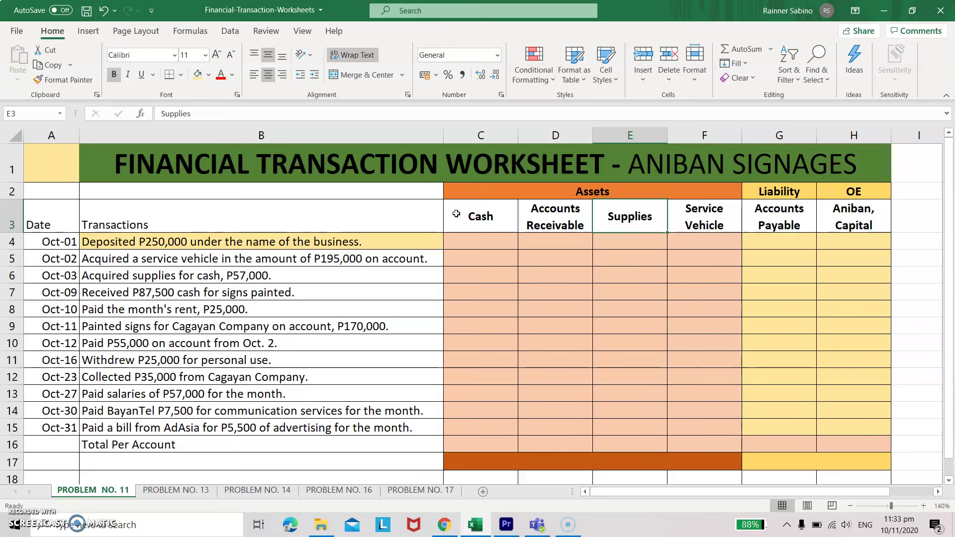
key(Right)
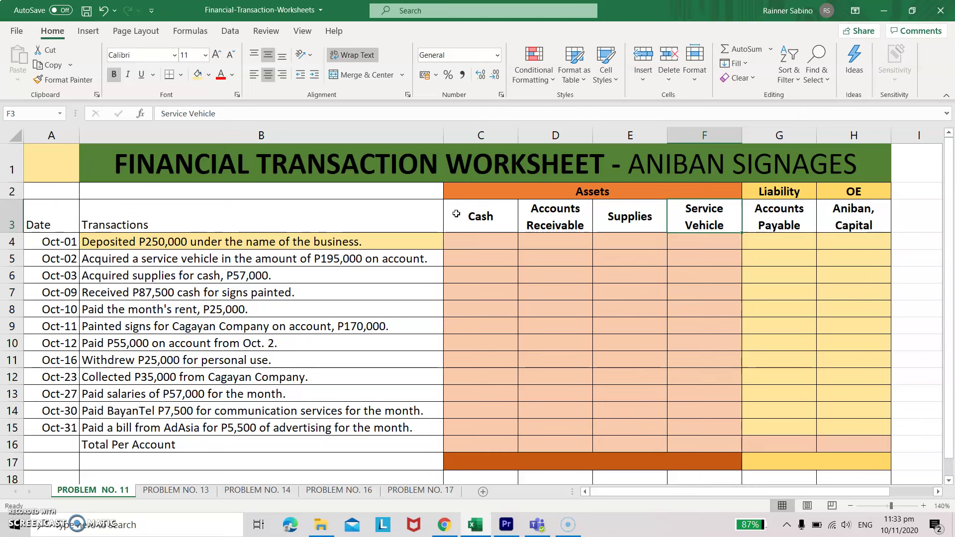
key(Right)
key(Up)
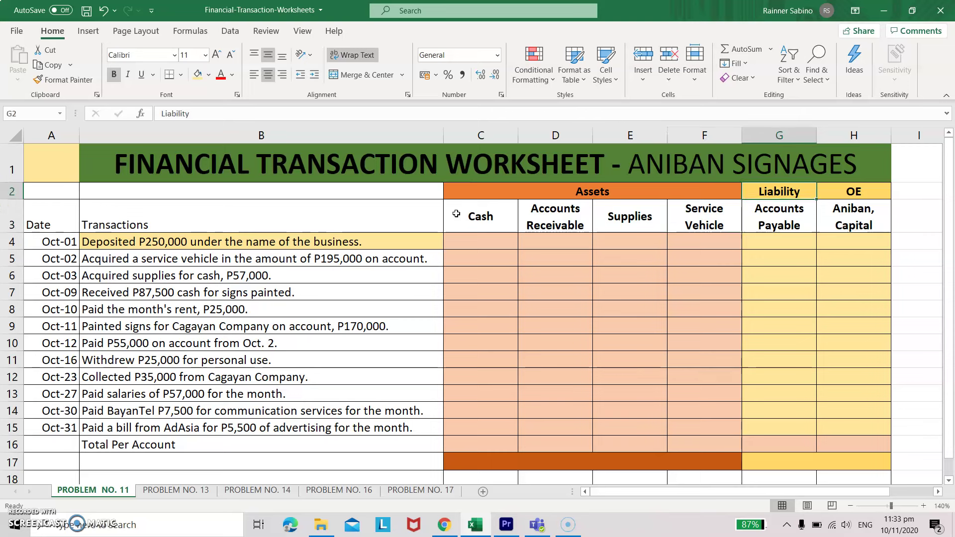
key(Down)
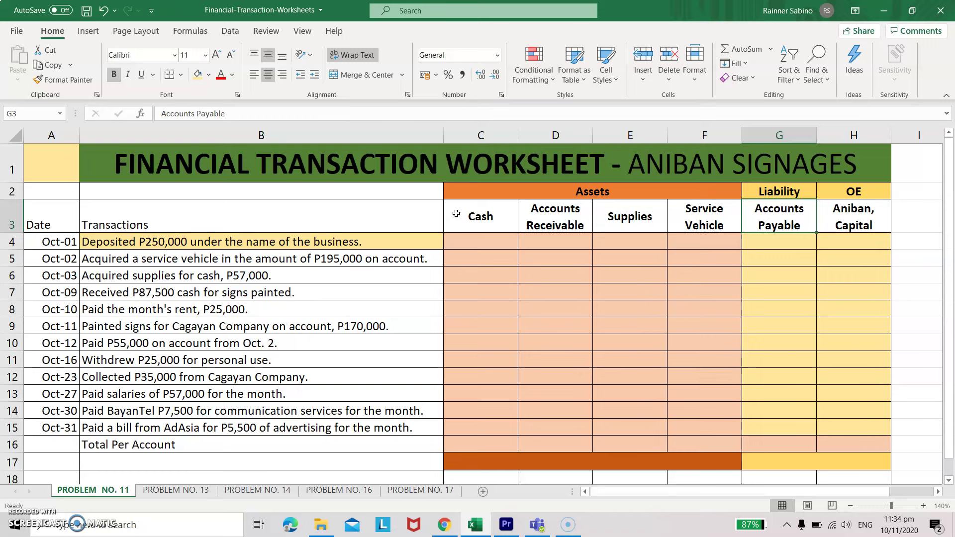
key(Right)
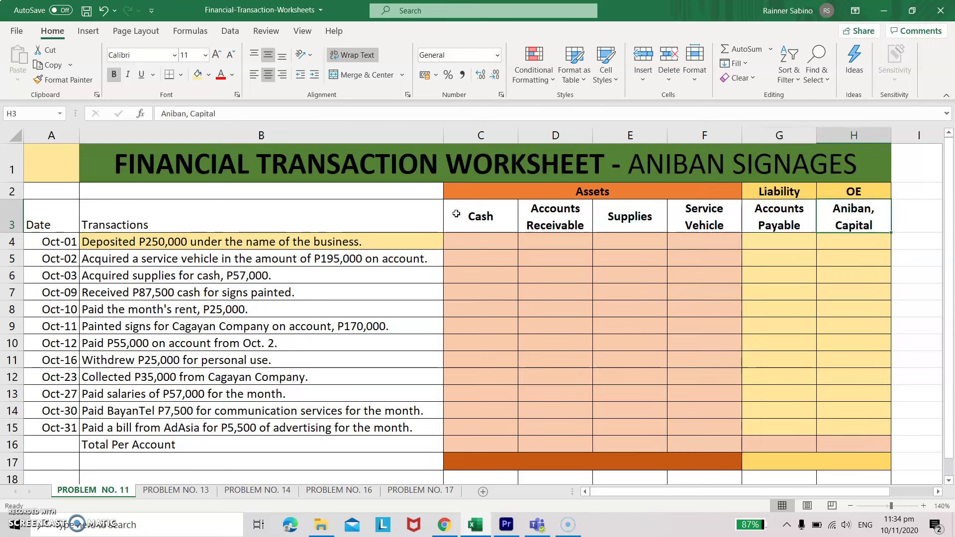
key(Up)
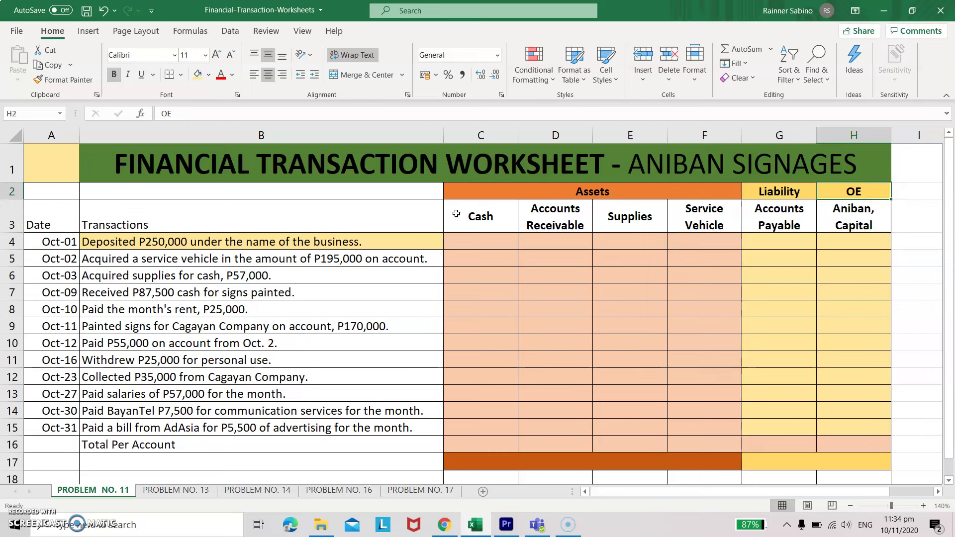
key(Down)
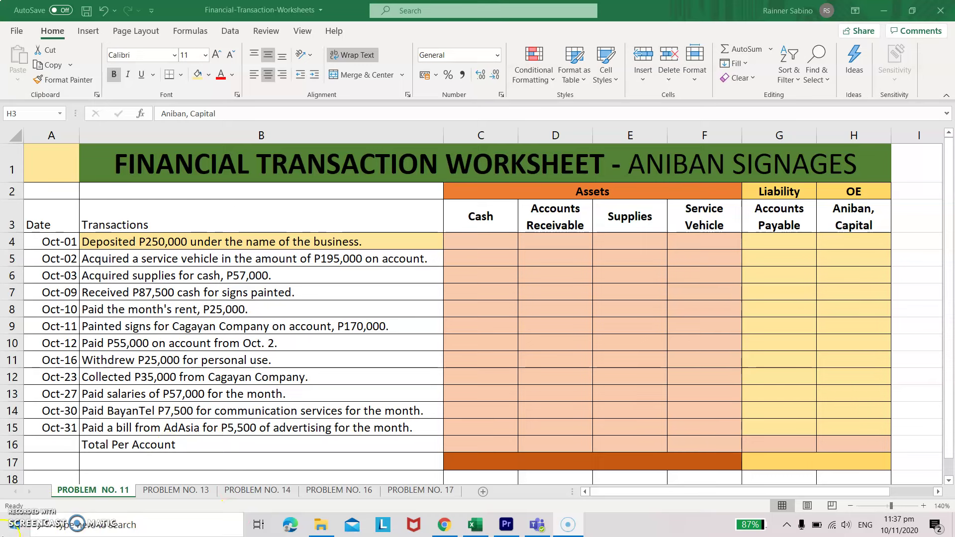
Step: Record the Oct-01 deposit as 250,000 under Cash and 250,000 under the owner's Capital column
click(232, 241)
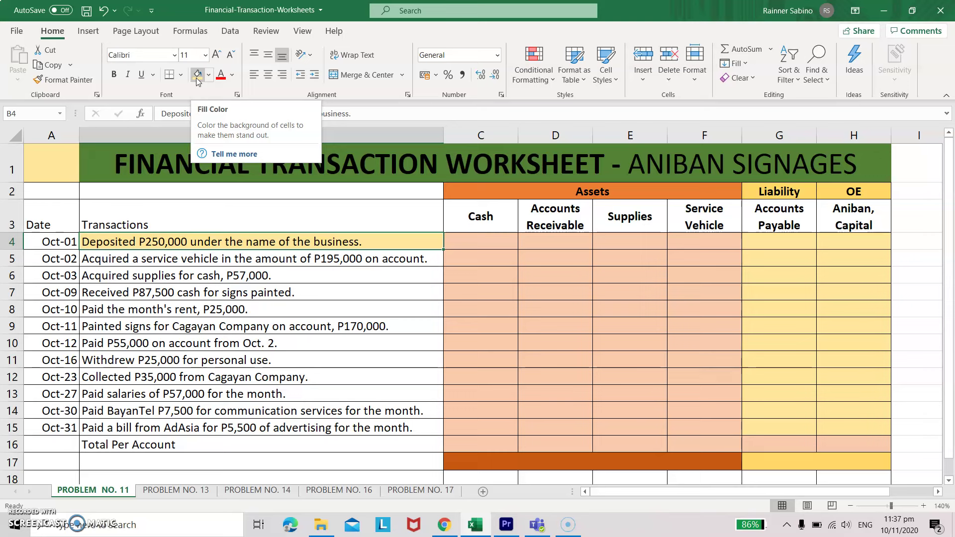
key(Right)
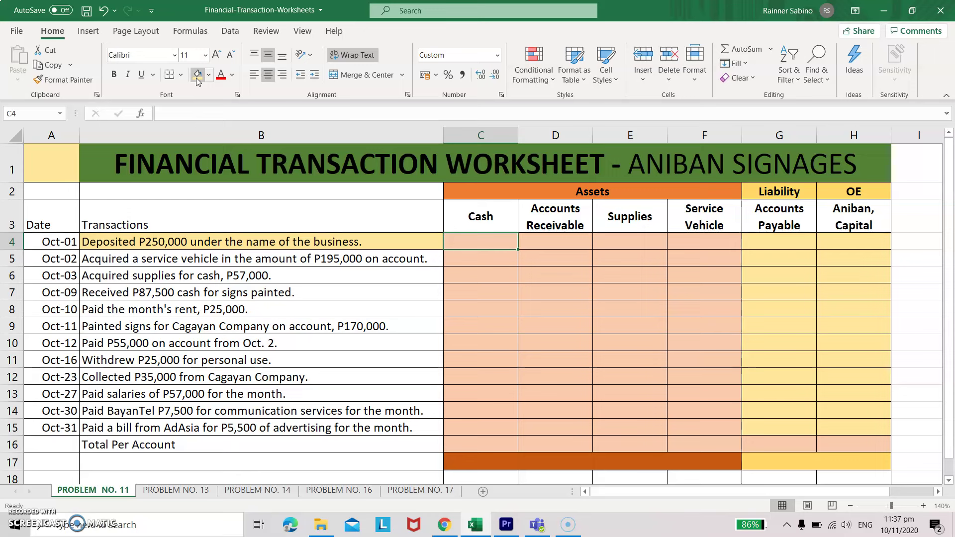
text(250,000)
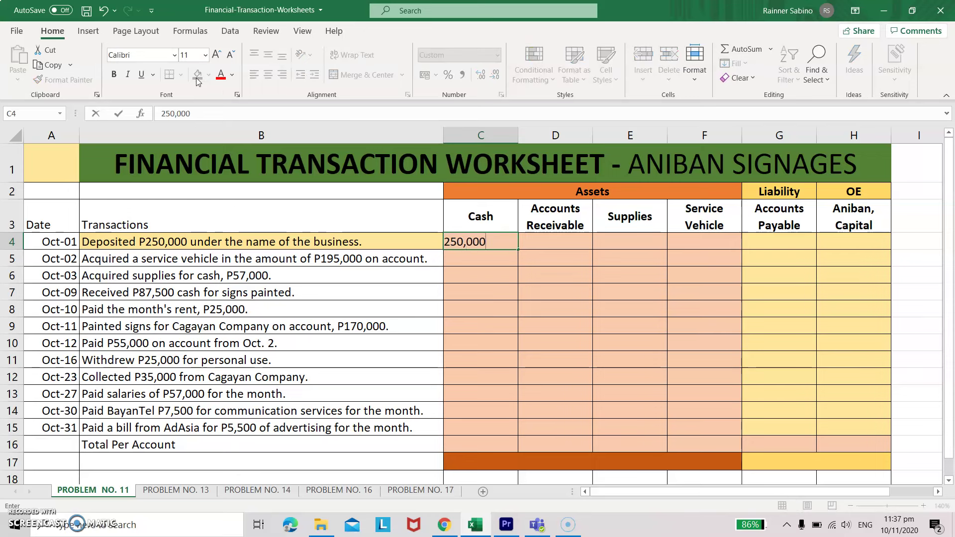
key(Tab)
key(Tab)
key(Tab)
key(Tab)
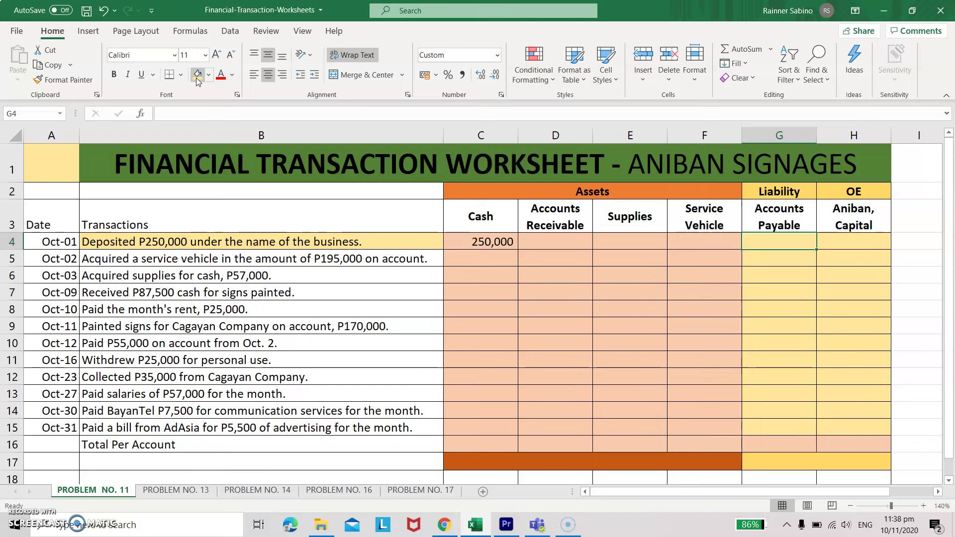
key(Right)
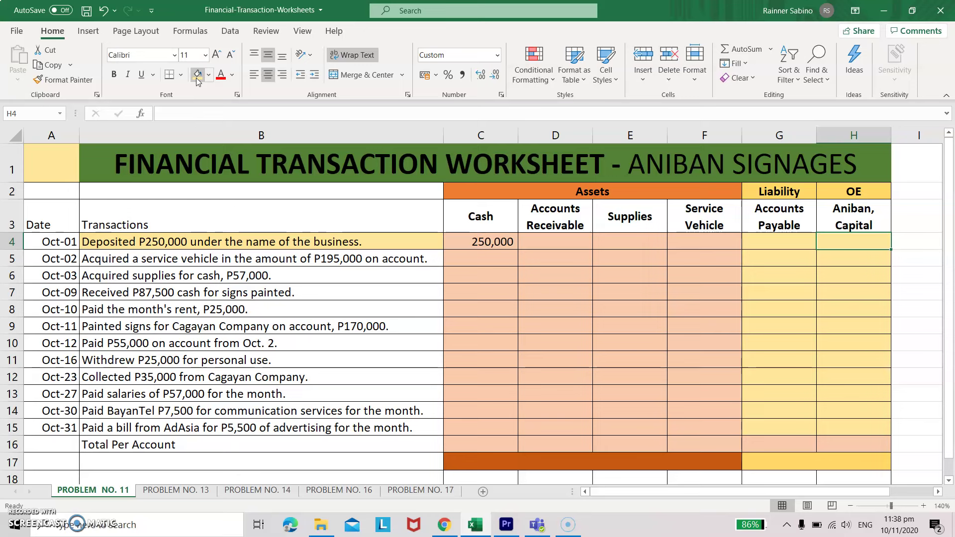
text(250,000)
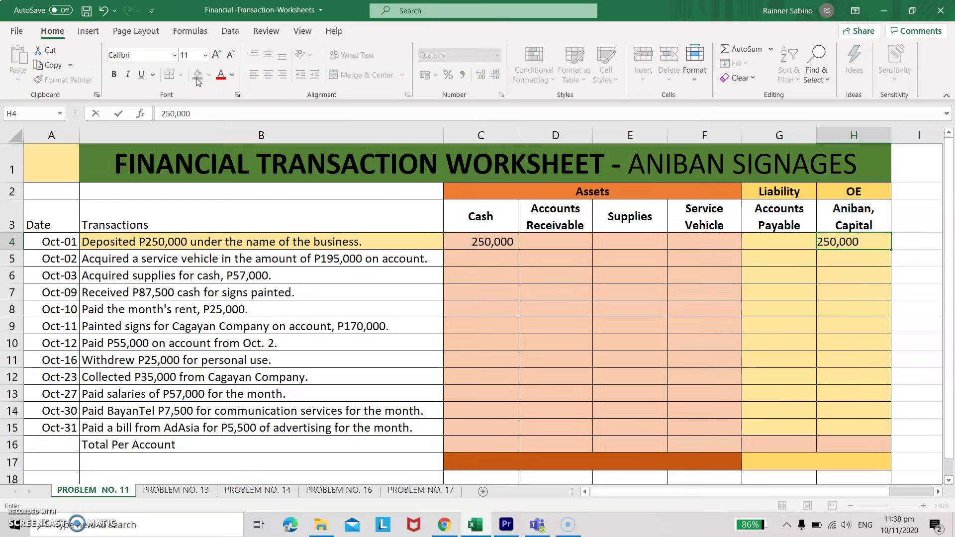
key(ctrl+Return)
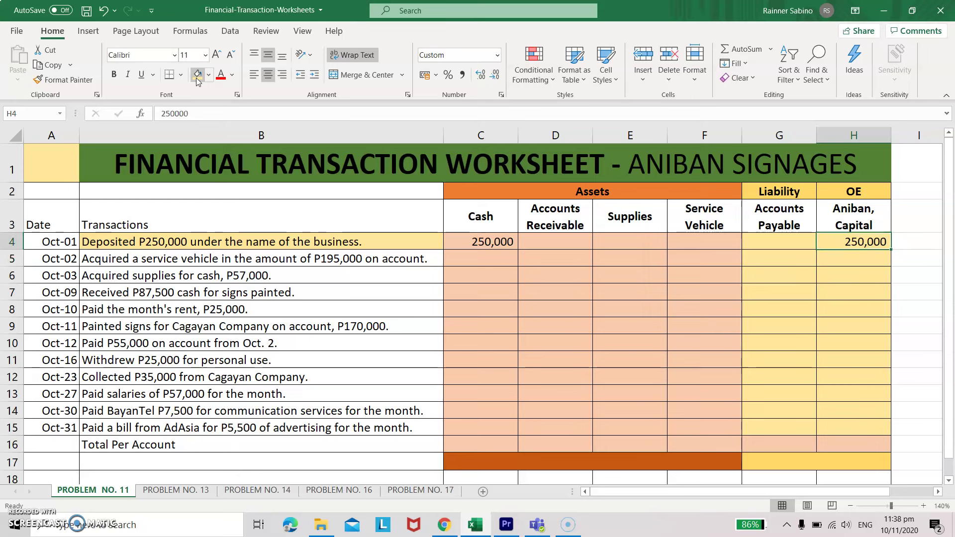
Step: Dismiss the desktop notification and highlight the Oct-02 service vehicle transaction description with the current yellow fill color
key(Left)
key(Left)
key(Left)
key(Left)
key(Left)
key(Left)
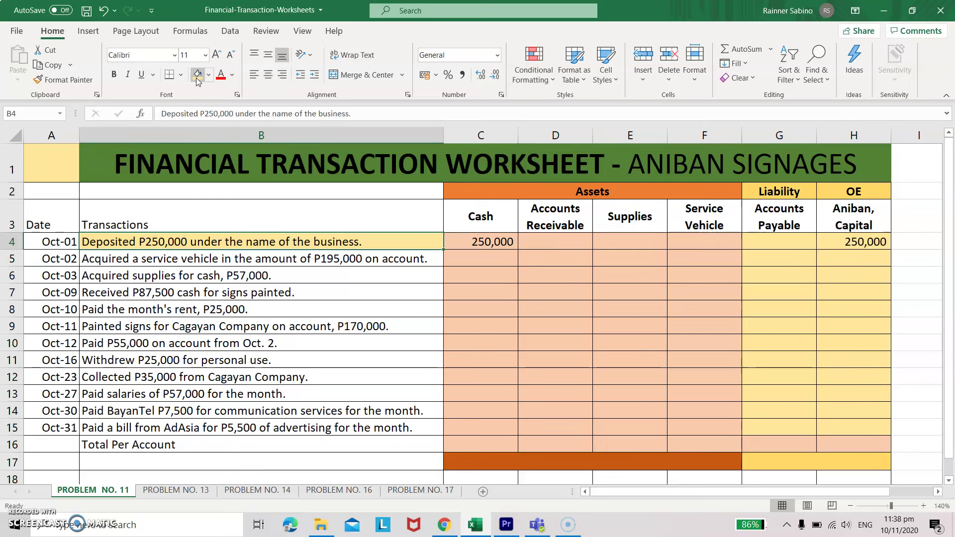
key(Down)
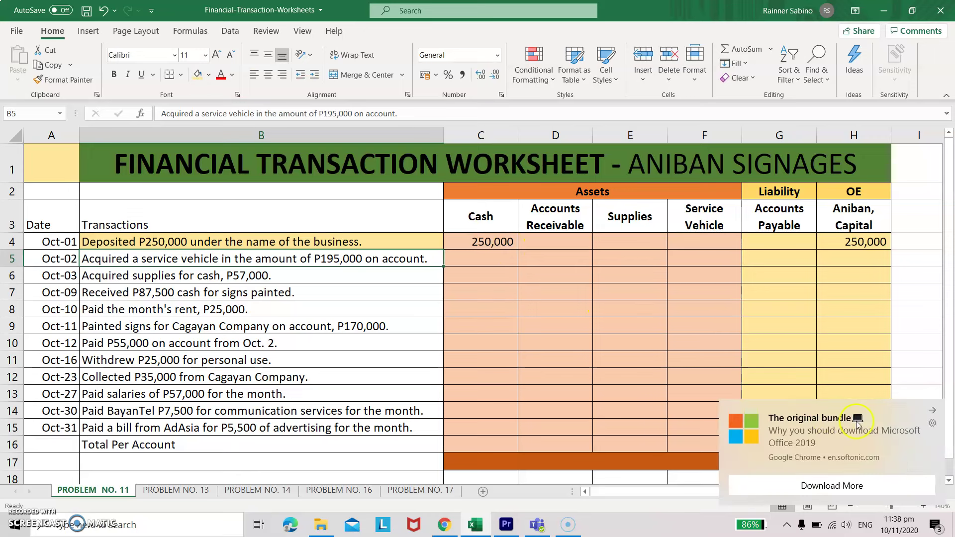
click(933, 412)
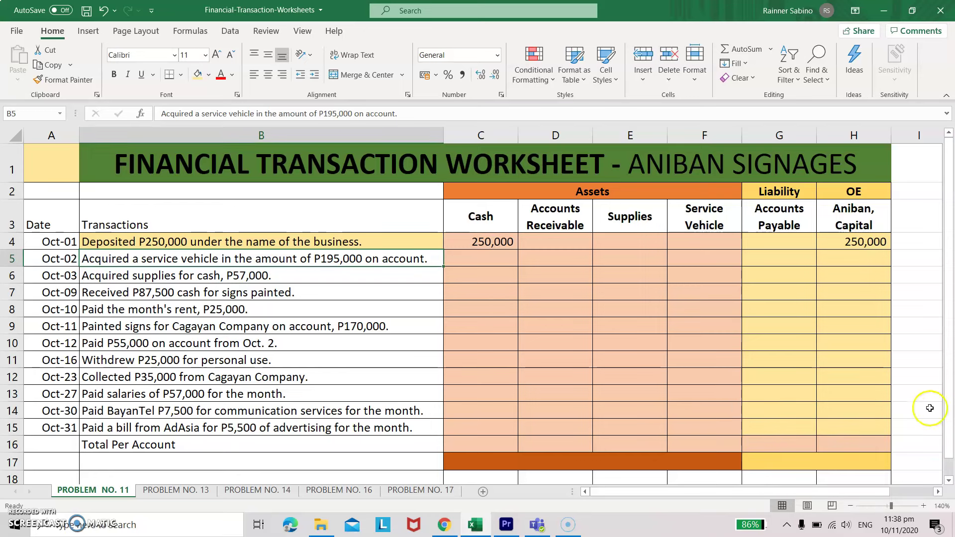
click(198, 76)
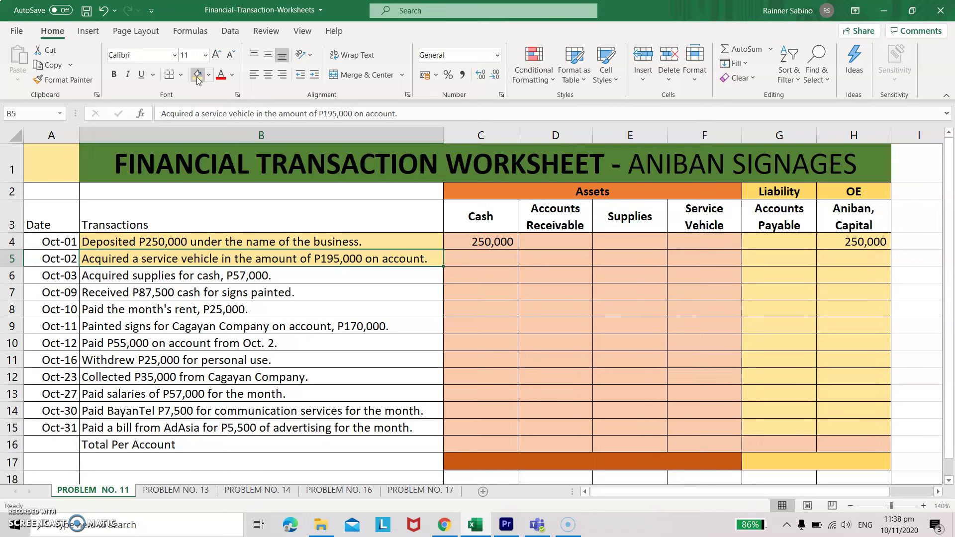
Step: Select the Oct-02 cell in the Service Vehicle column
key(Right)
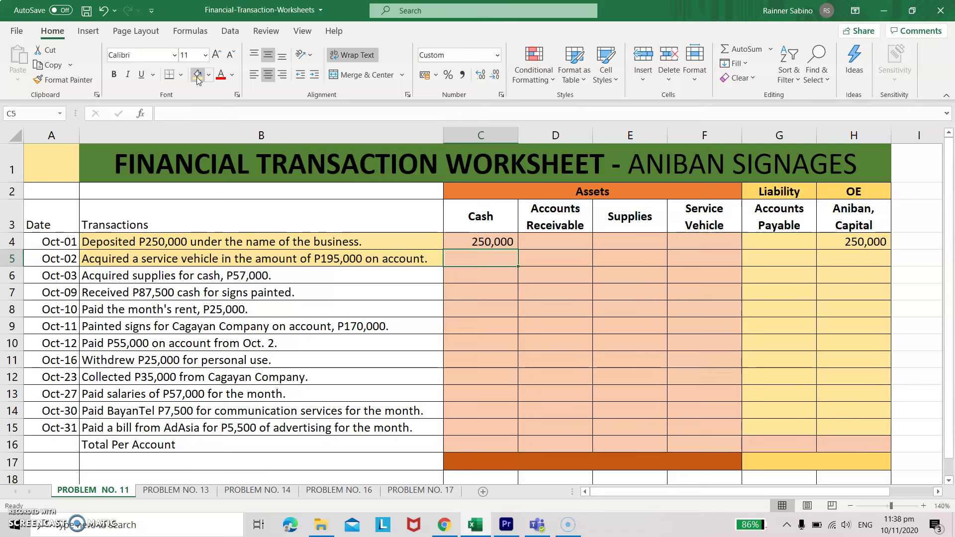
key(Right)
key(Right)
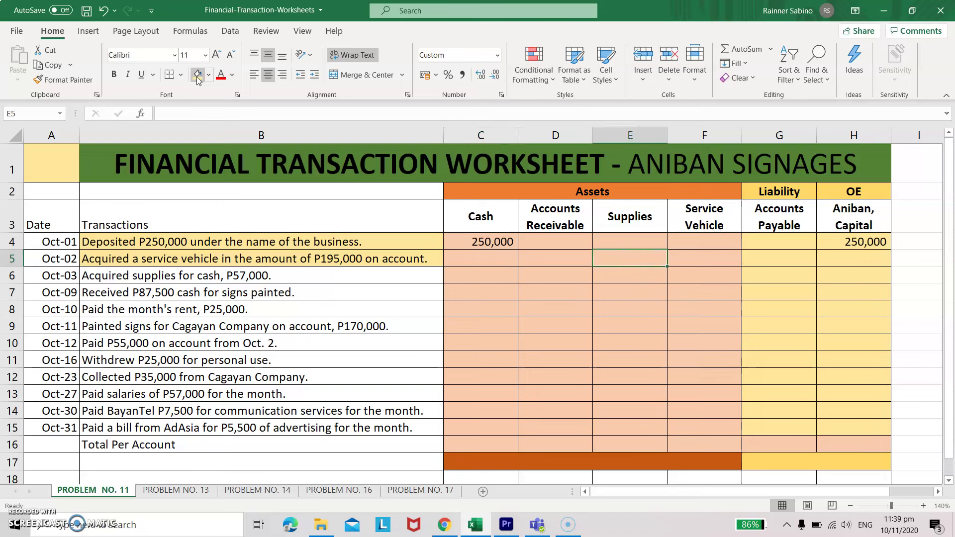
key(Right)
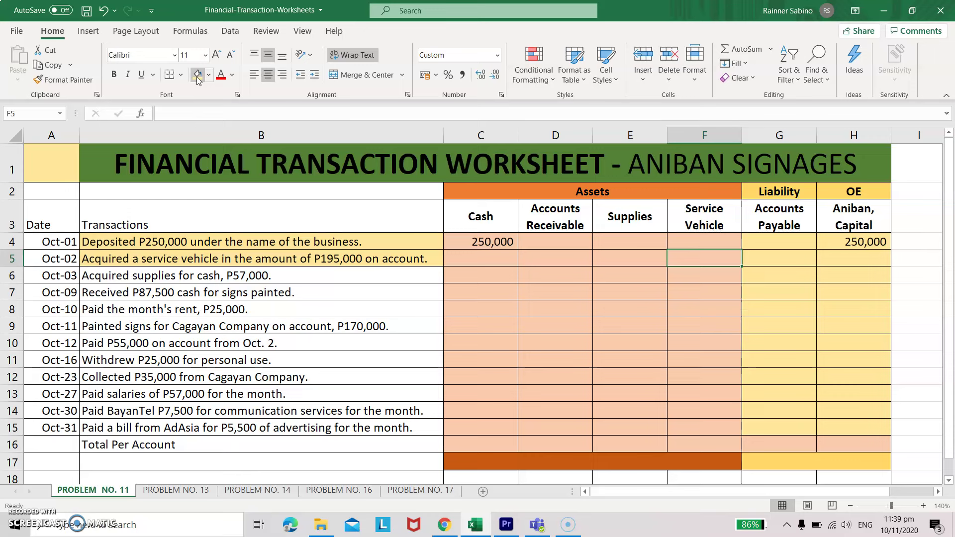
text(250,000)
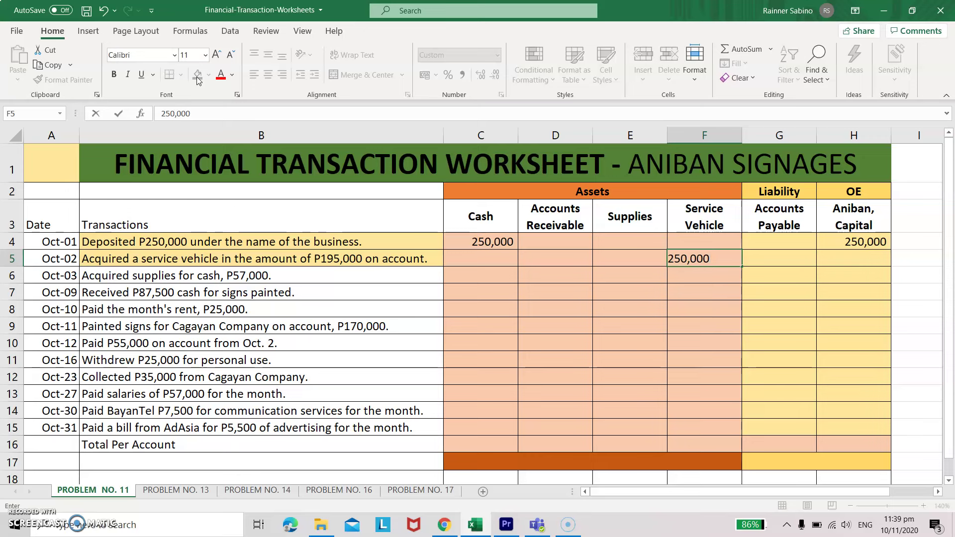
key(Right)
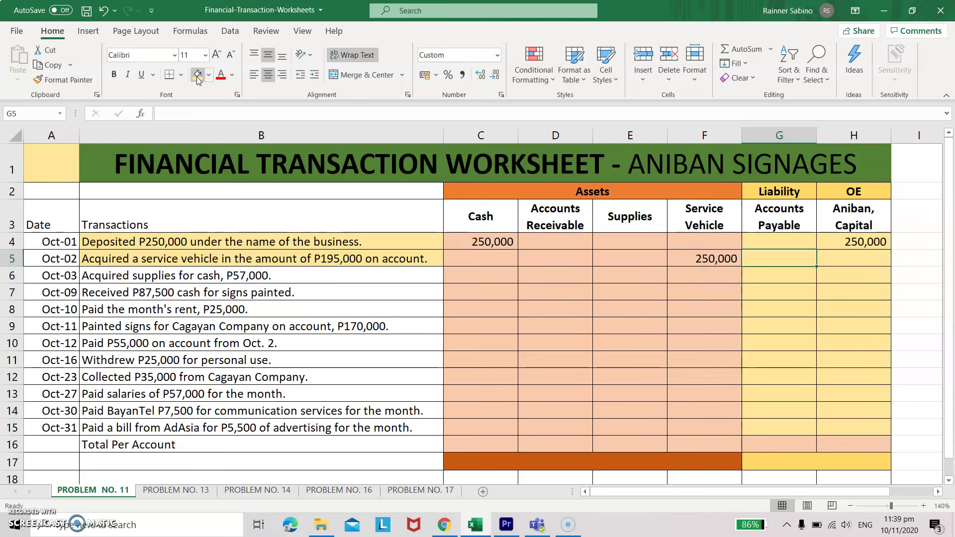
key(Left)
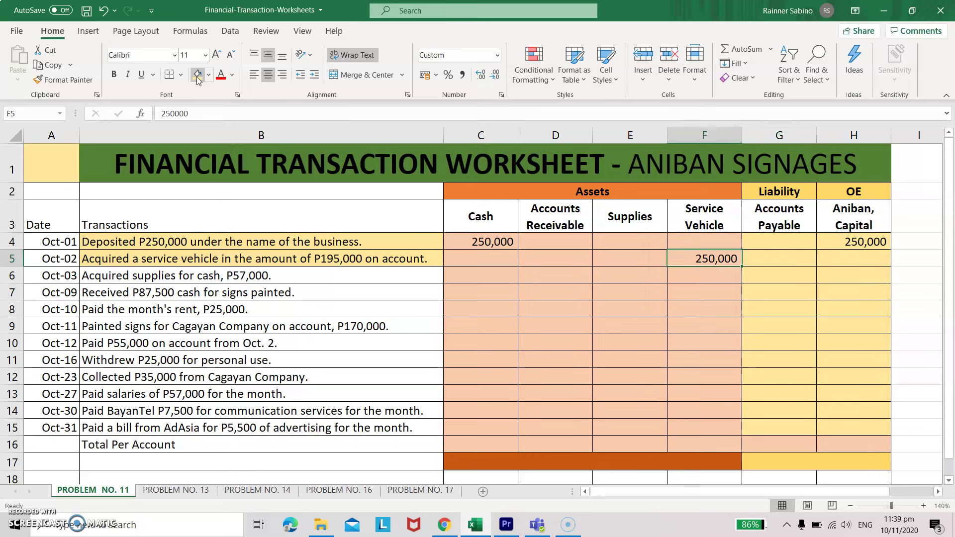
Step: Record the Oct-02 vehicle purchase as 195,000 under both Service Vehicle and Accounts Payable
text(195000)
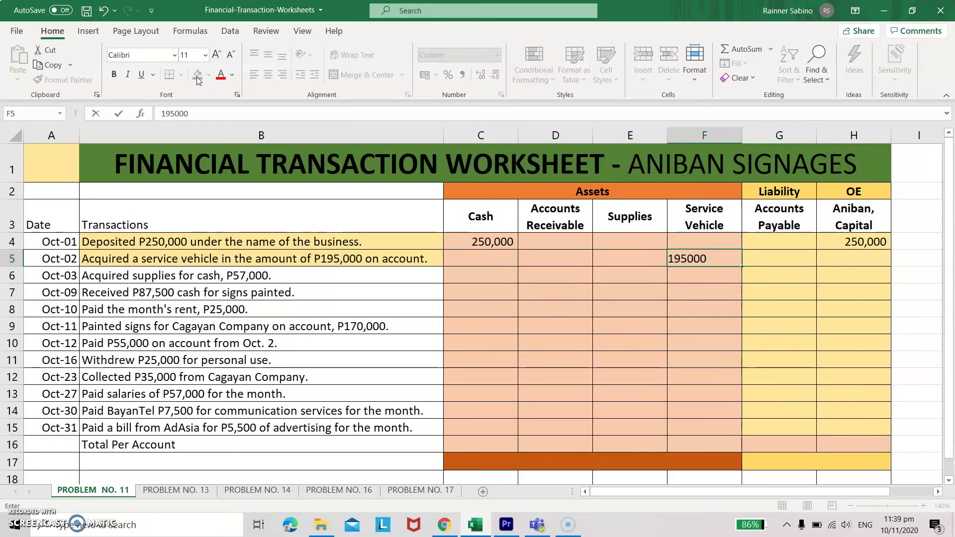
key(Tab)
text(195000)
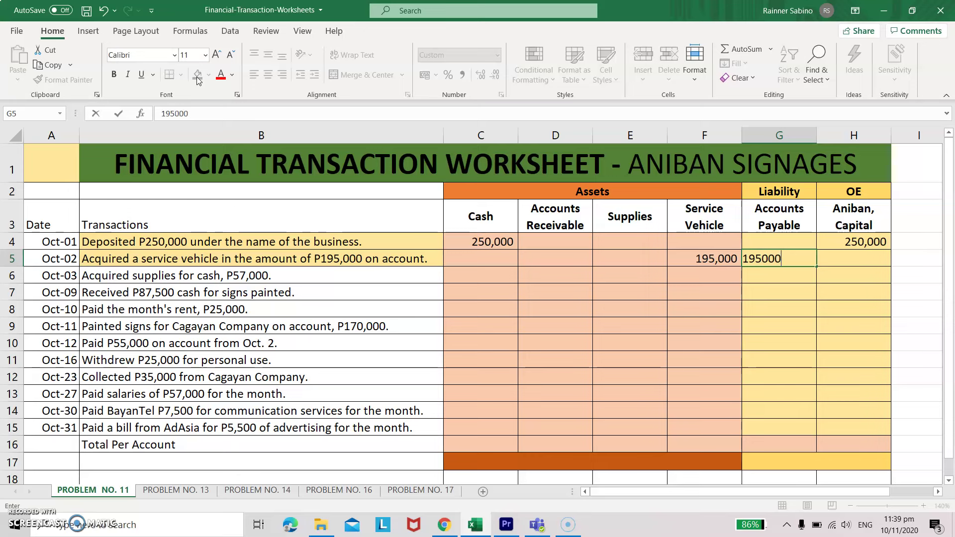
key(Tab)
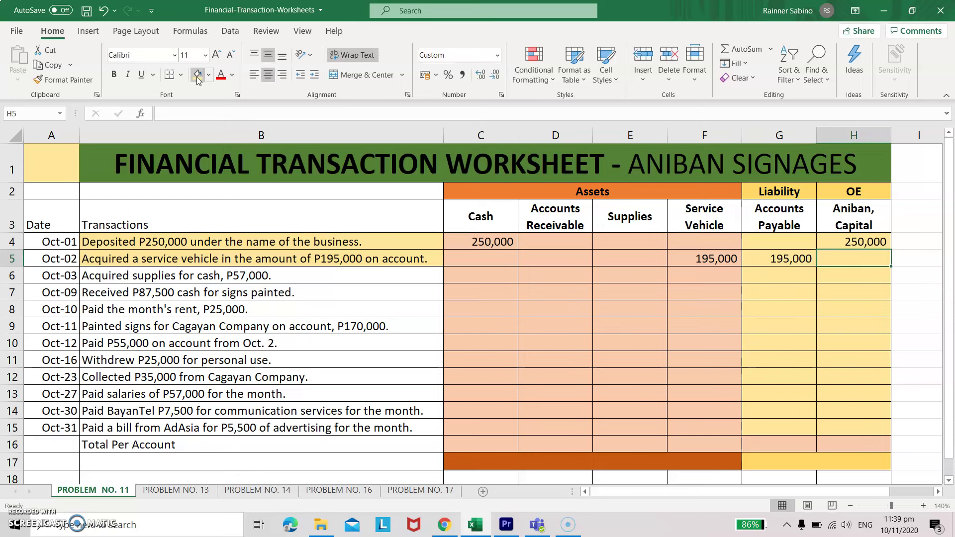
Step: Highlight the Oct-03 supplies transaction description with the current yellow fill color
key(Left)
key(Left)
key(Left)
key(Left)
key(Left)
key(Left)
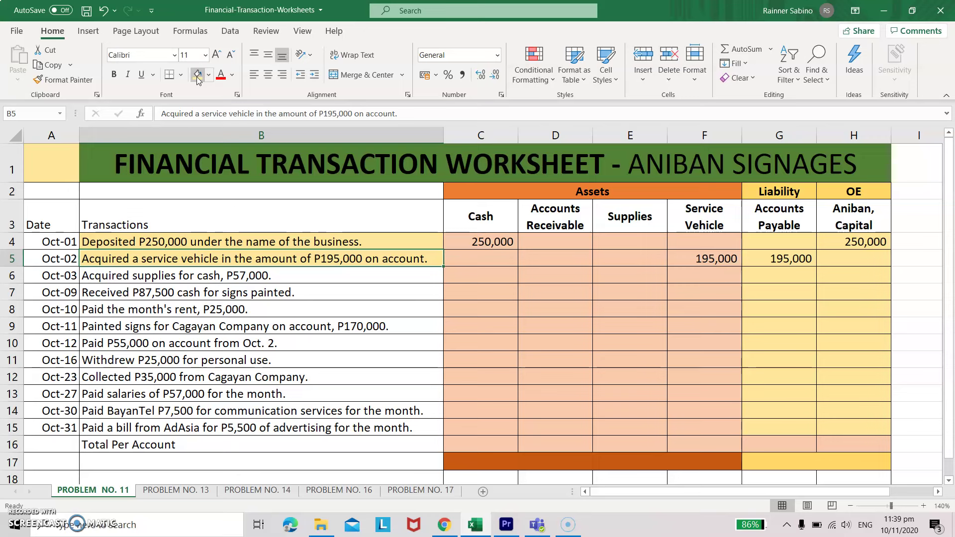
key(Down)
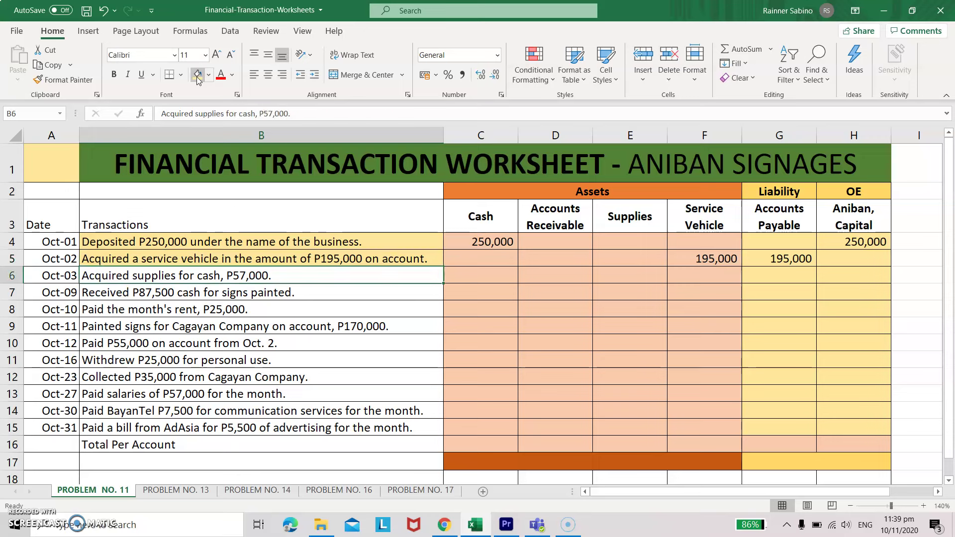
click(196, 77)
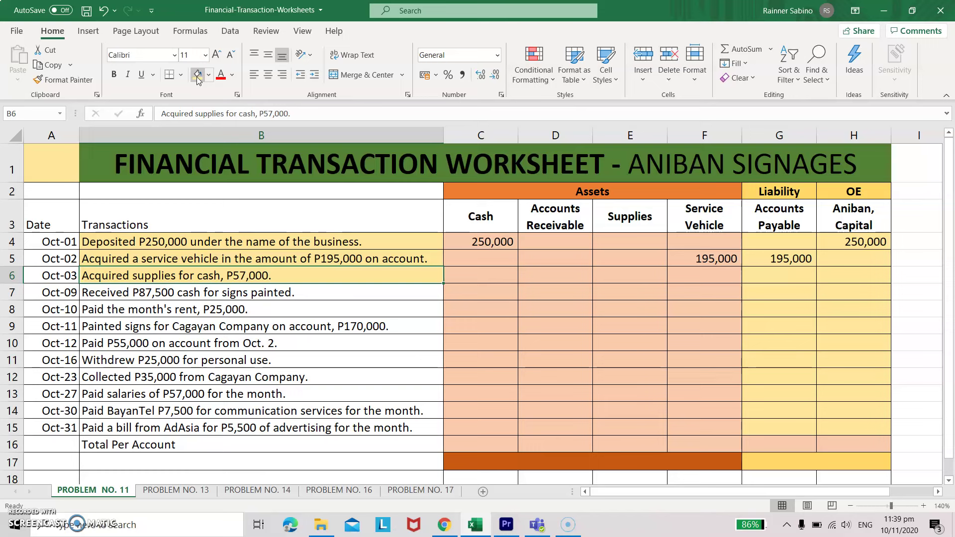
Step: Enter 57,000 under Supplies for the Oct-03 supplies purchase
key(Right)
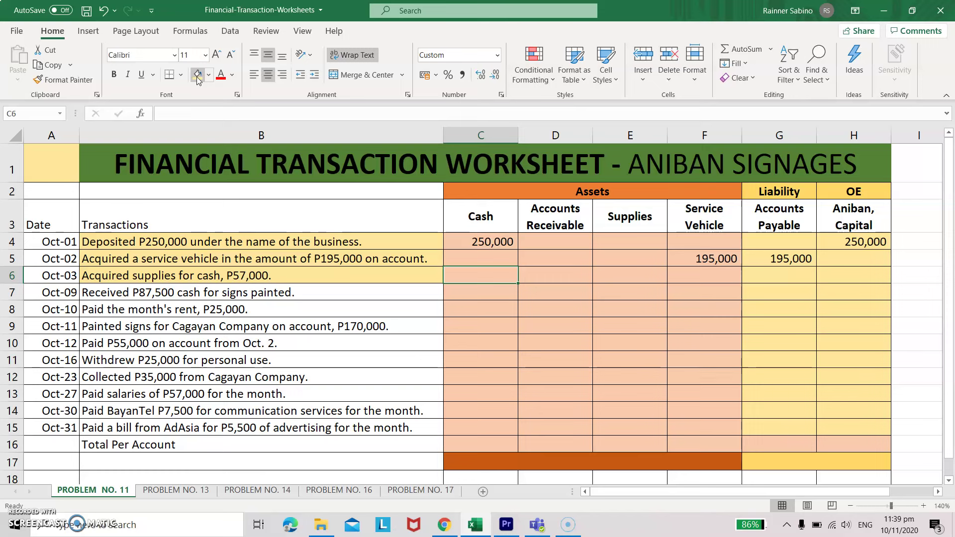
key(Right)
key(Right)
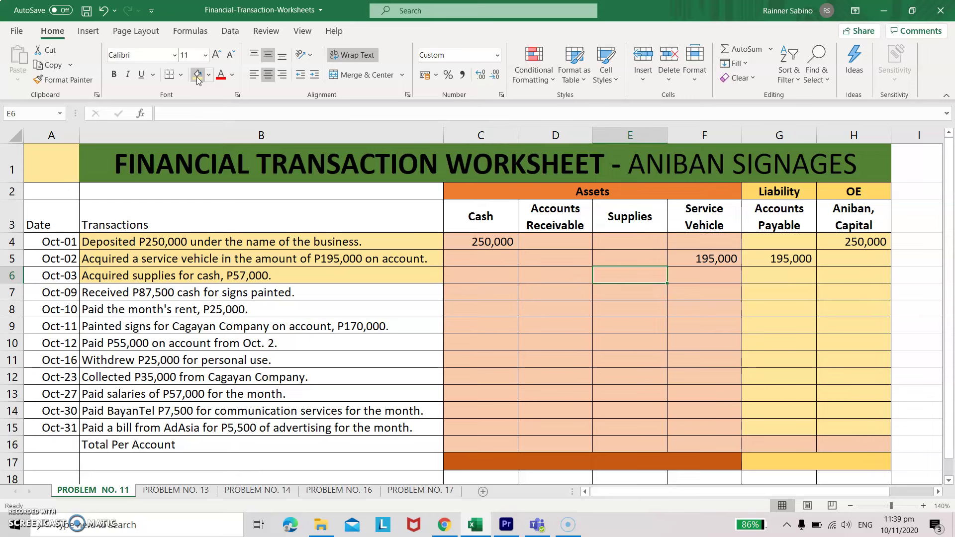
text(57000)
key(Return)
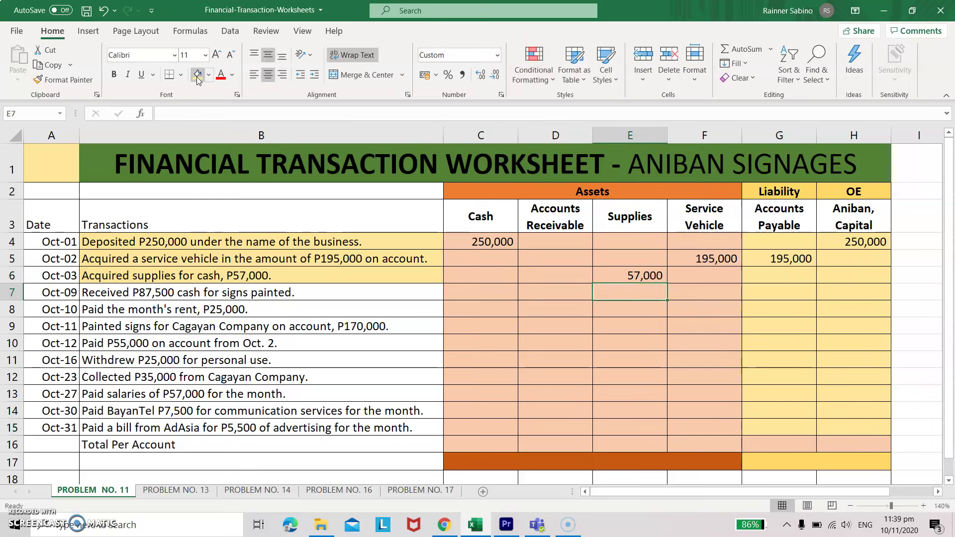
Step: Record the Oct-03 supplies payment as -57,000 in the Cash column
key(Up)
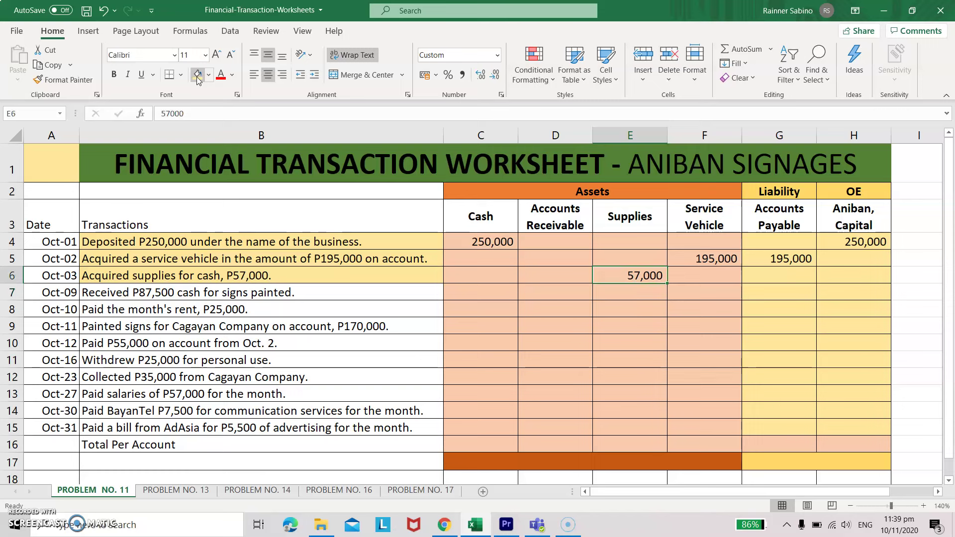
key(Left)
key(Left)
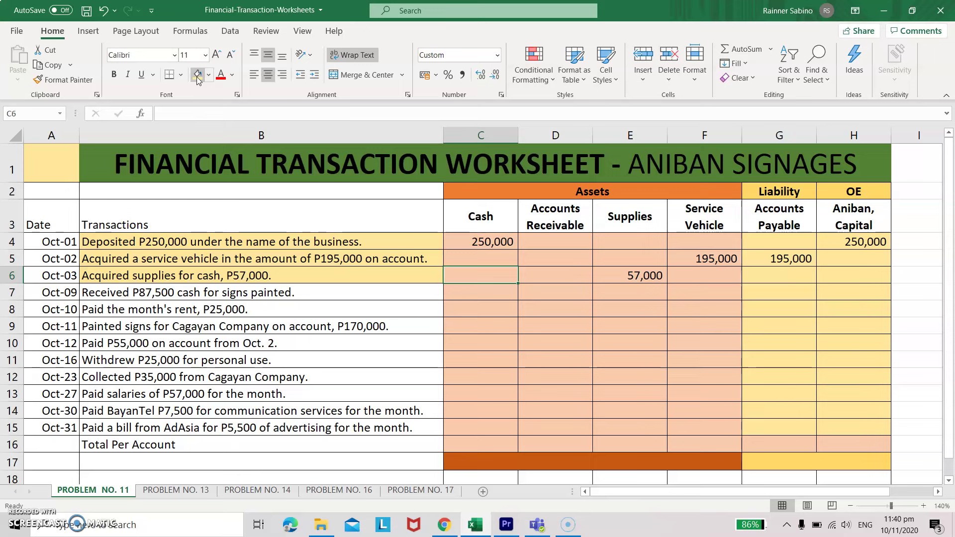
text(-57)
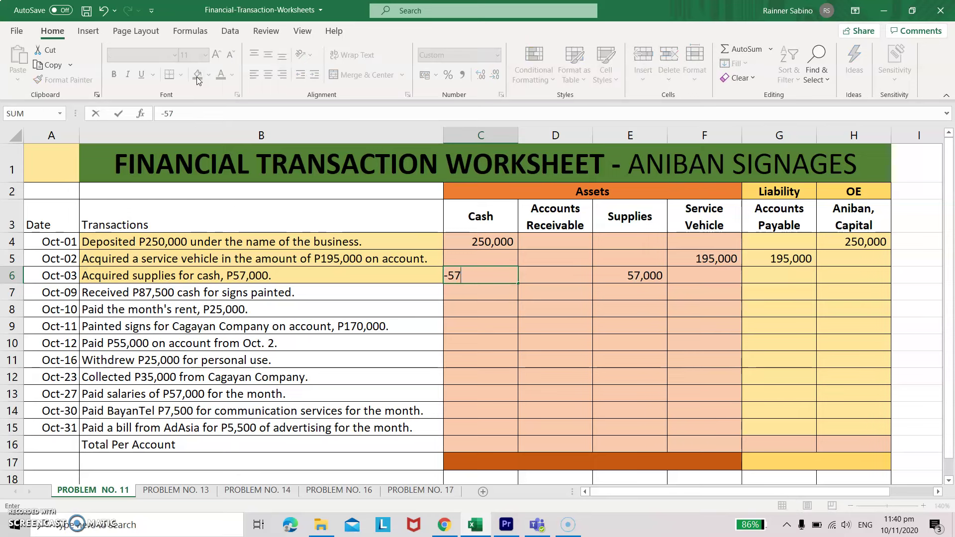
text(000)
key(Tab)
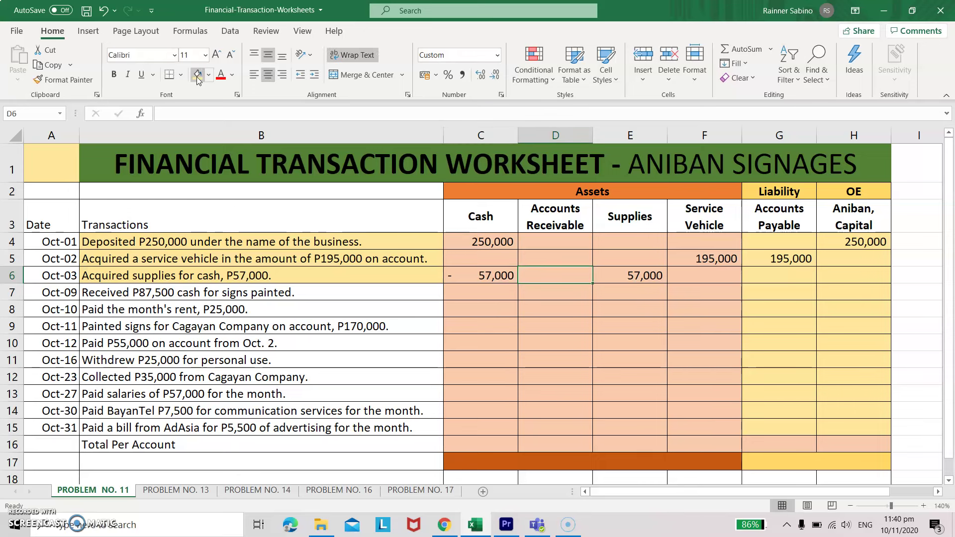
Step: Highlight the Oct-09 signs-painted transaction description with the current yellow fill color
key(Tab)
key(Tab)
key(Tab)
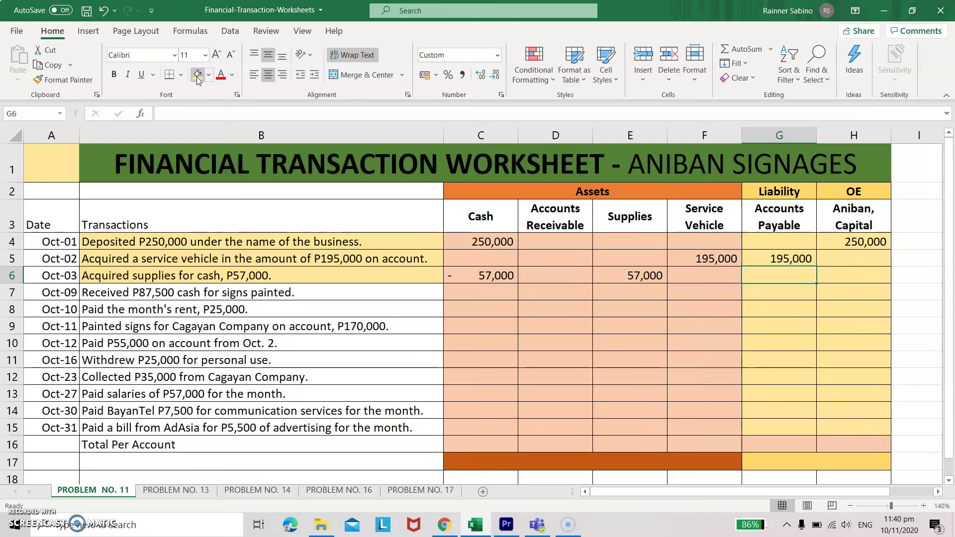
key(Tab)
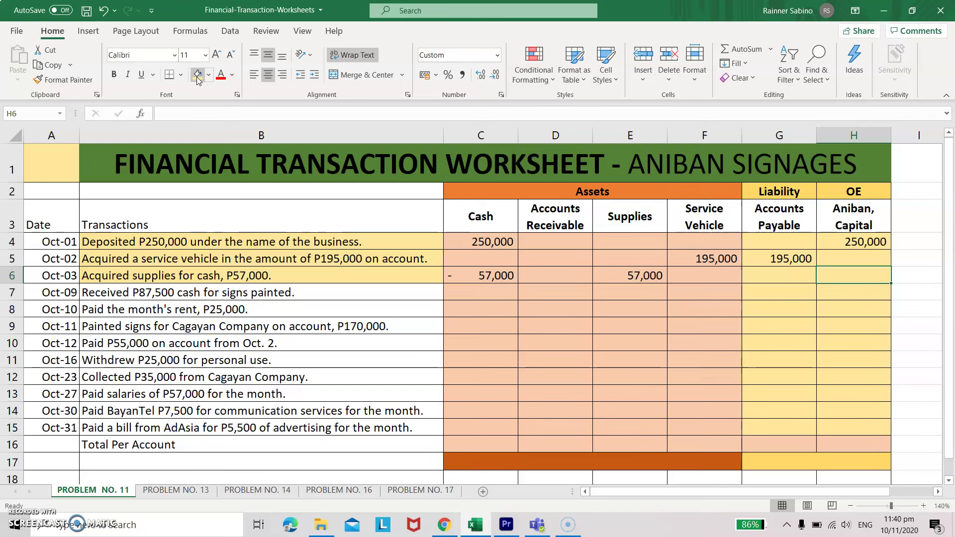
key(Down)
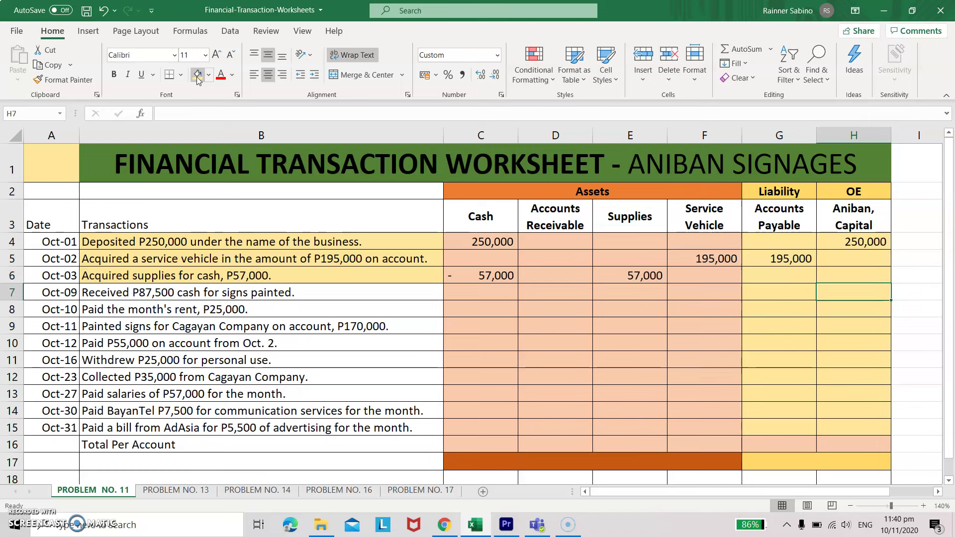
key(Left)
key(Left)
key(Left)
key(Left)
key(Left)
key(Left)
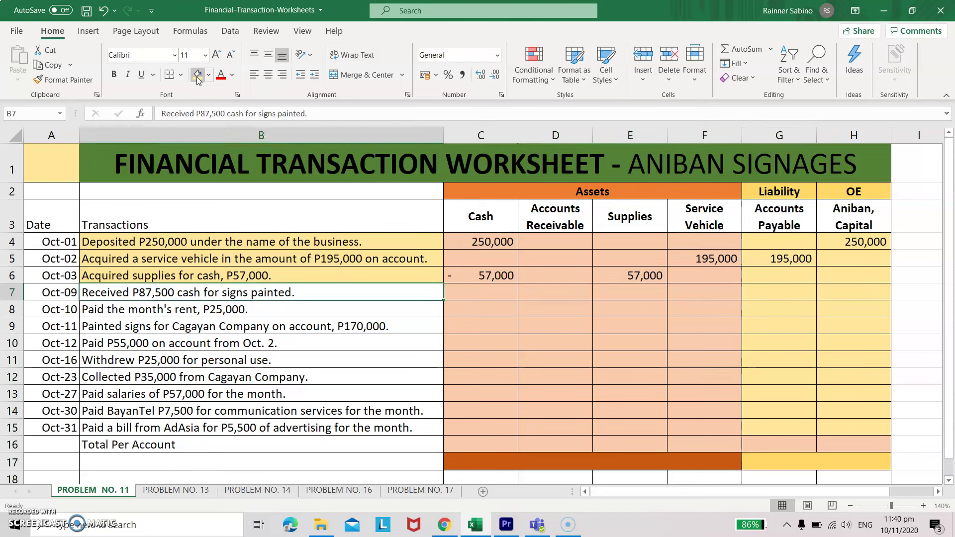
click(197, 77)
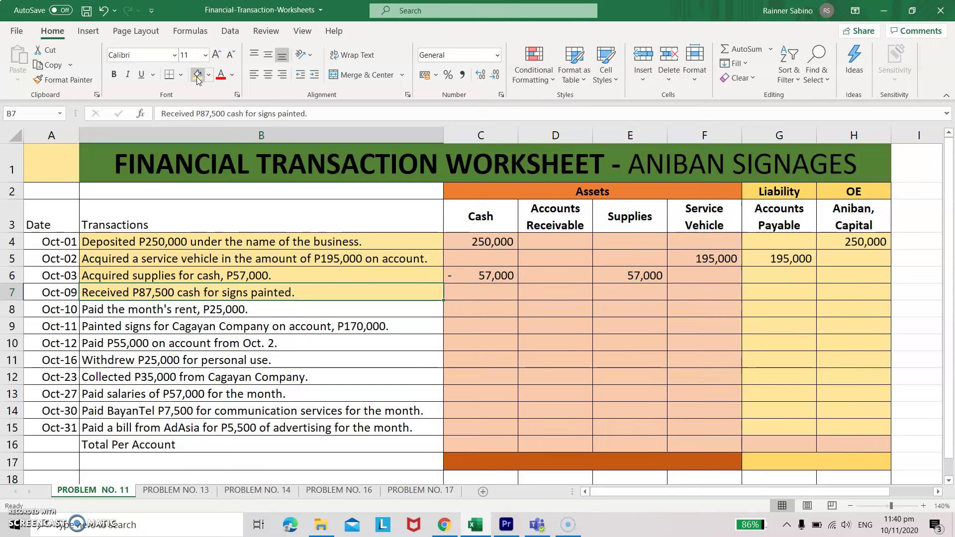
Step: Record the Oct-09 cash receipt for signs painted as 87,500 under both Cash and Capital
key(Right)
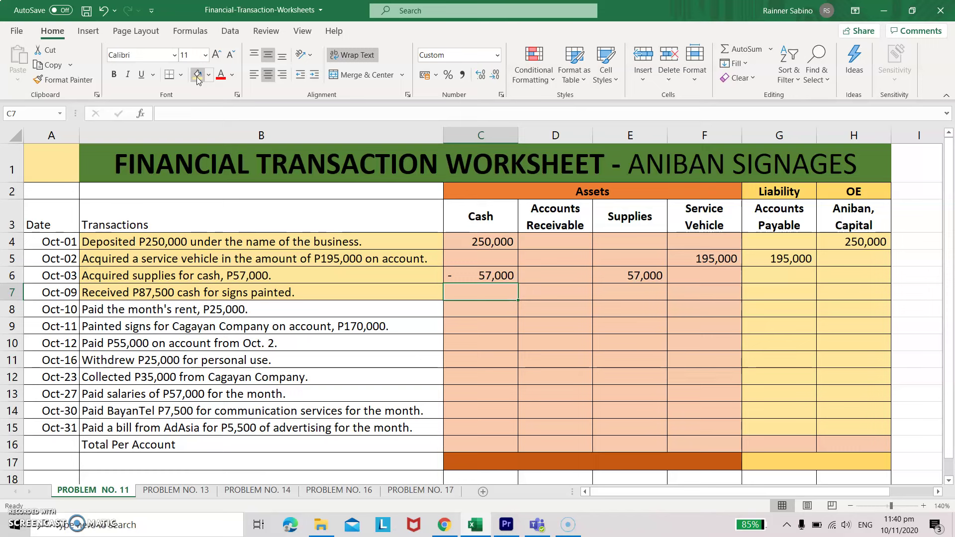
text(87500)
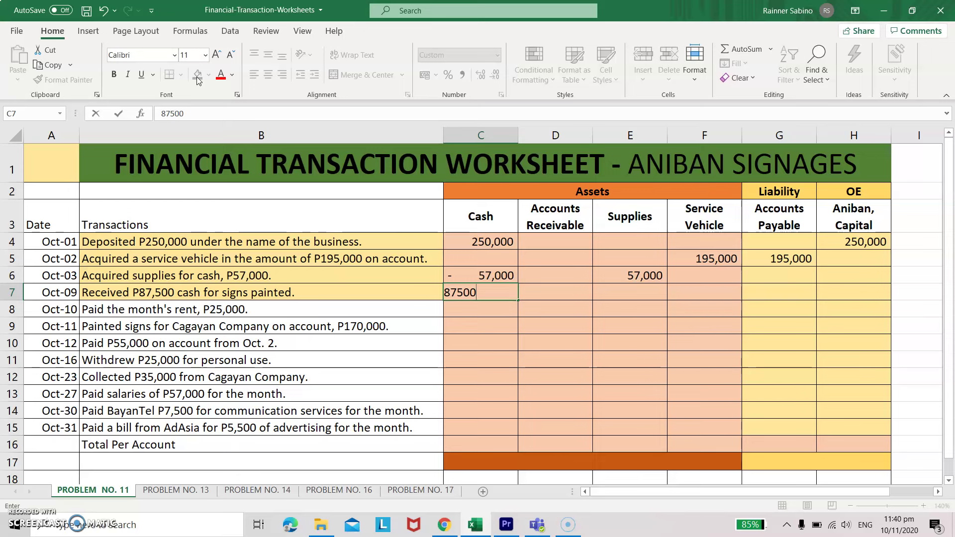
key(Tab)
key(Tab)
key(Tab)
key(Tab)
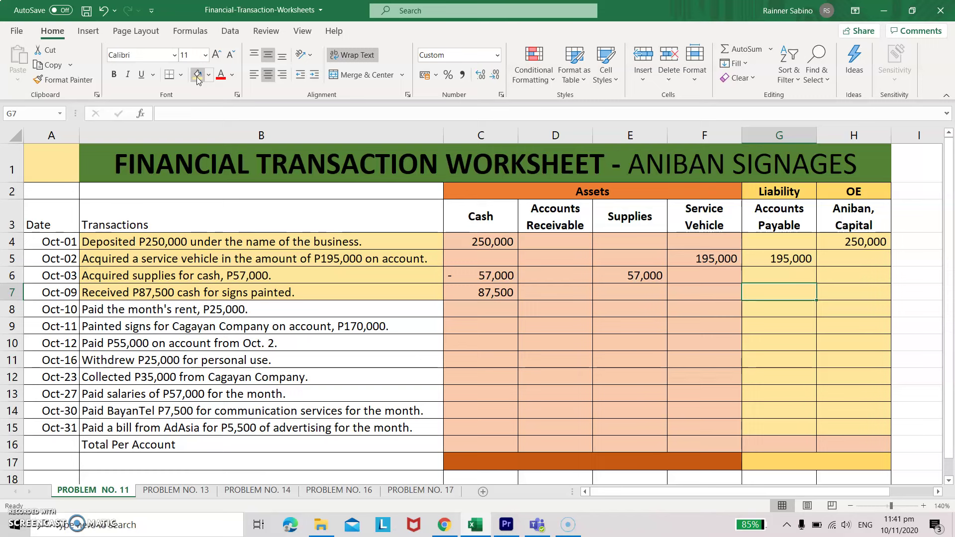
key(Right)
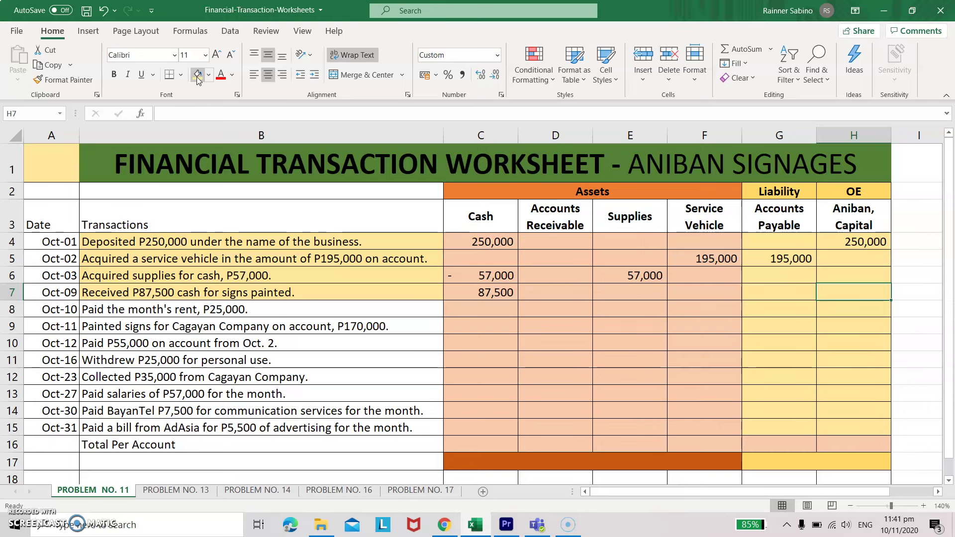
text(87500)
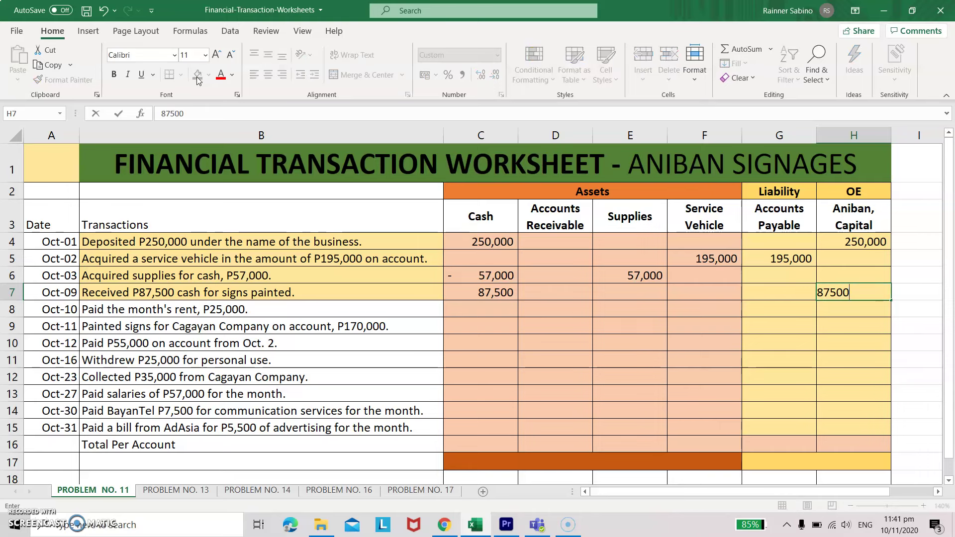
key(Right)
Step: Highlight the Oct-10 rent transaction description with the current yellow fill color
key(Left)
key(Left)
key(Left)
key(Left)
key(Left)
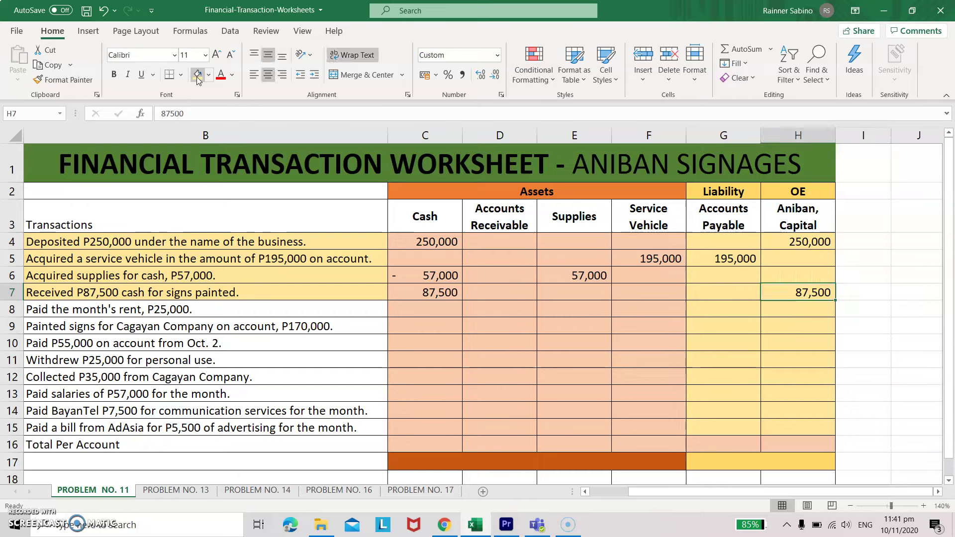
key(Left)
key(Left)
key(Left)
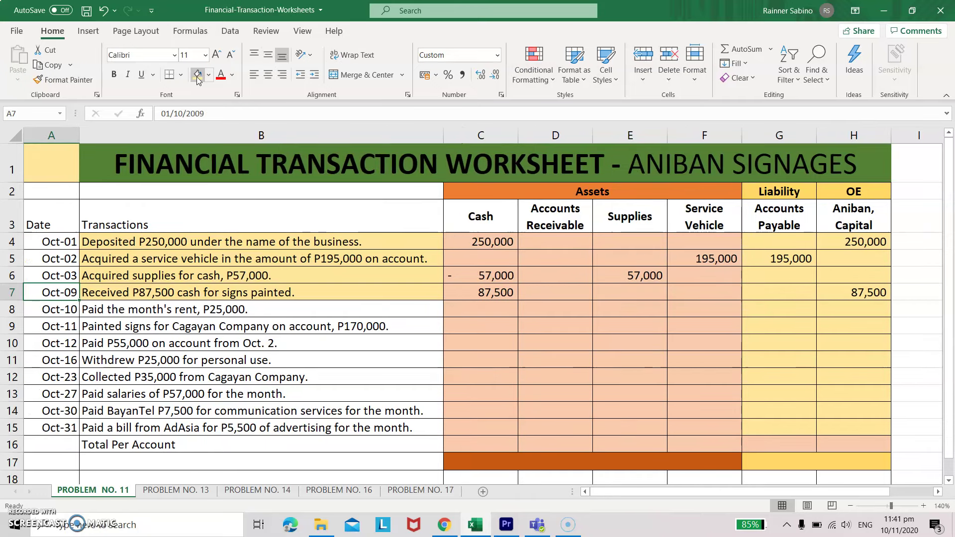
key(Down)
key(Right)
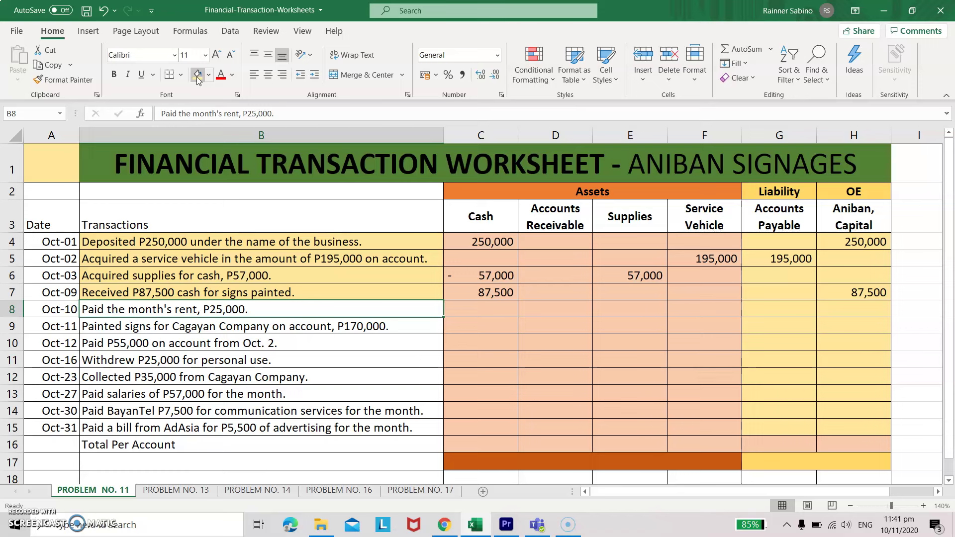
click(198, 75)
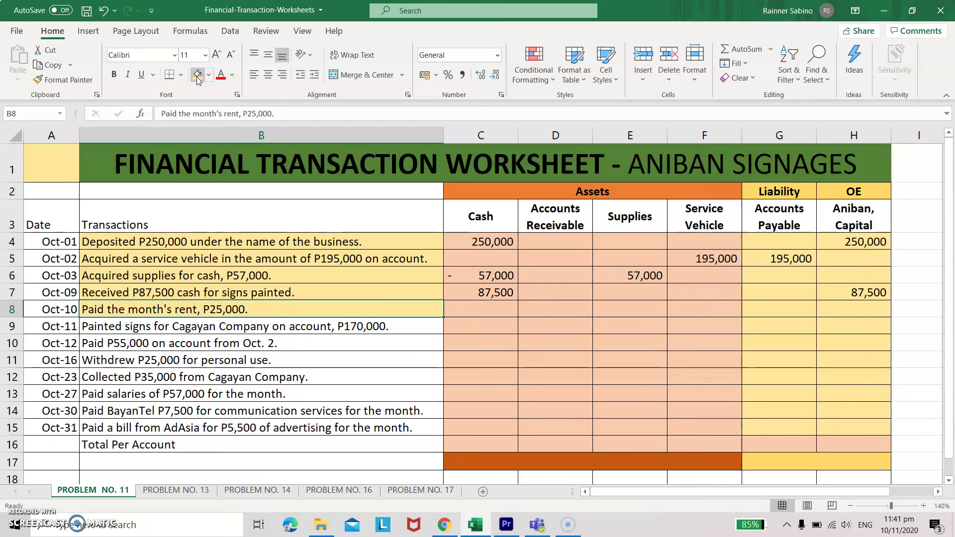
Step: Record the Oct-10 rent payment as -25,000 under both Cash and Capital
key(Right)
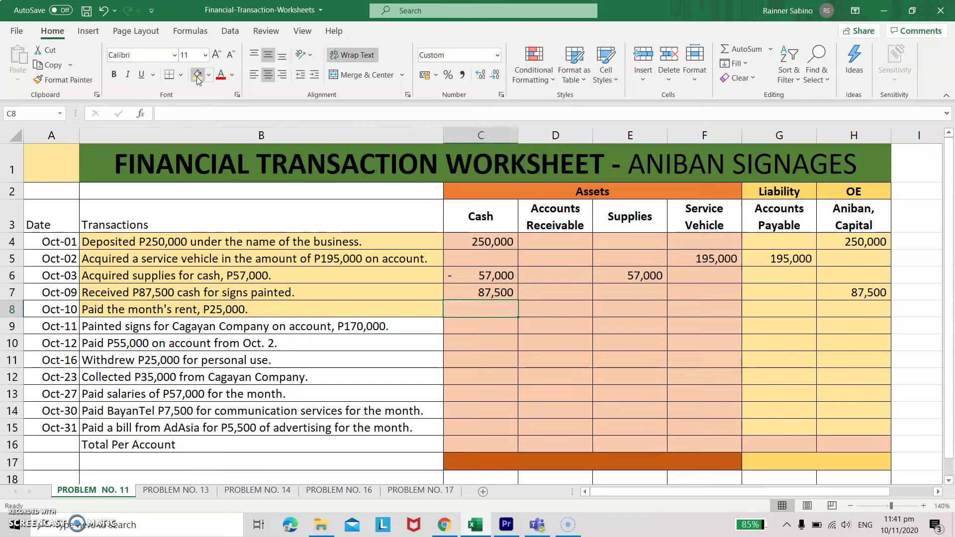
text(-25000)
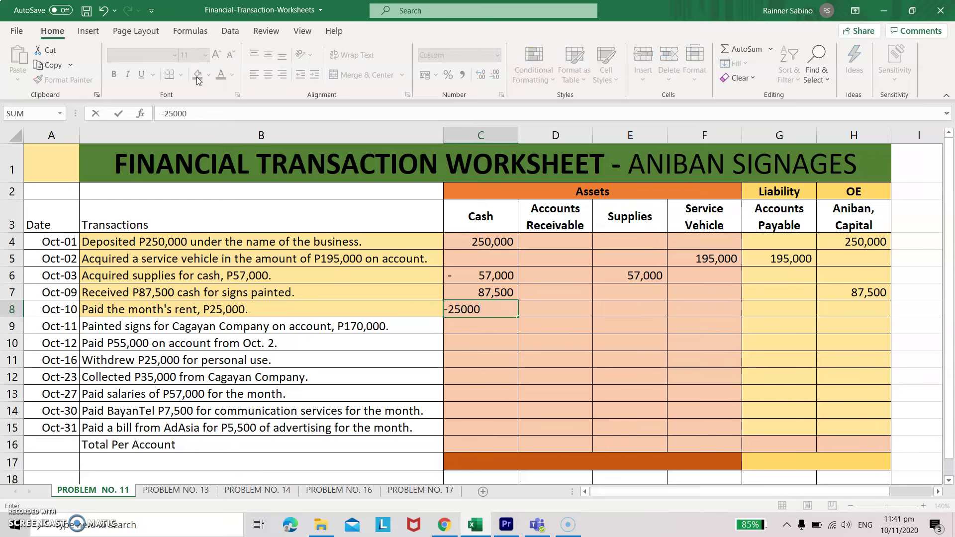
key(Right)
key(Right)
key(Right)
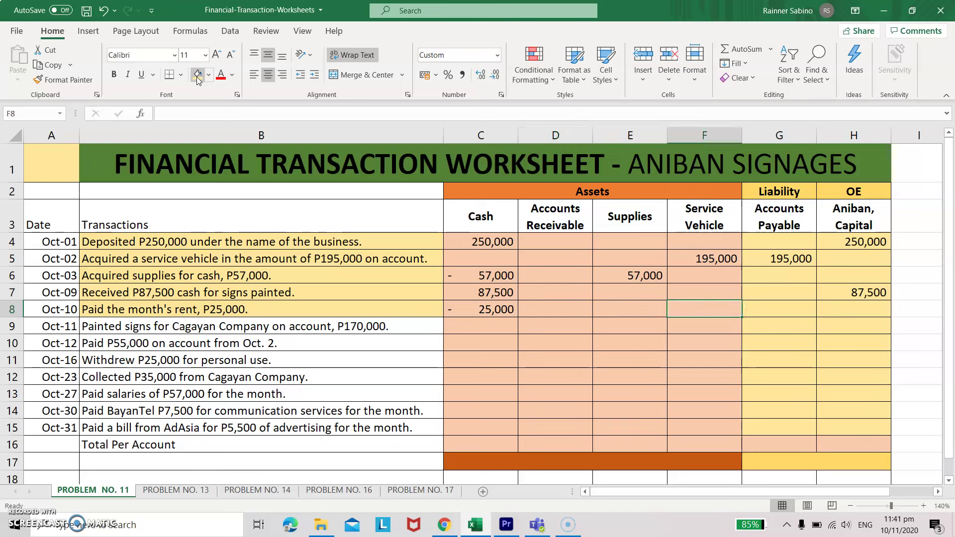
key(Right)
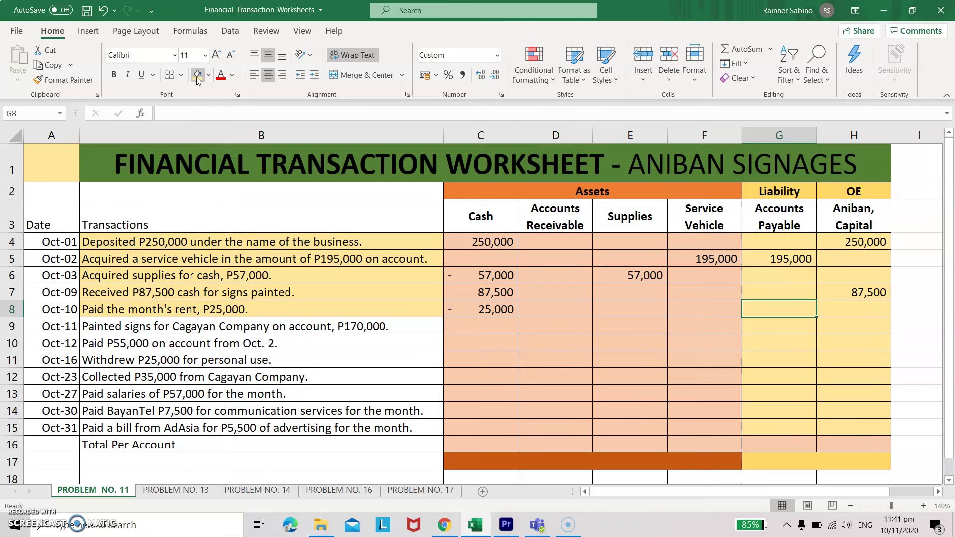
key(Right)
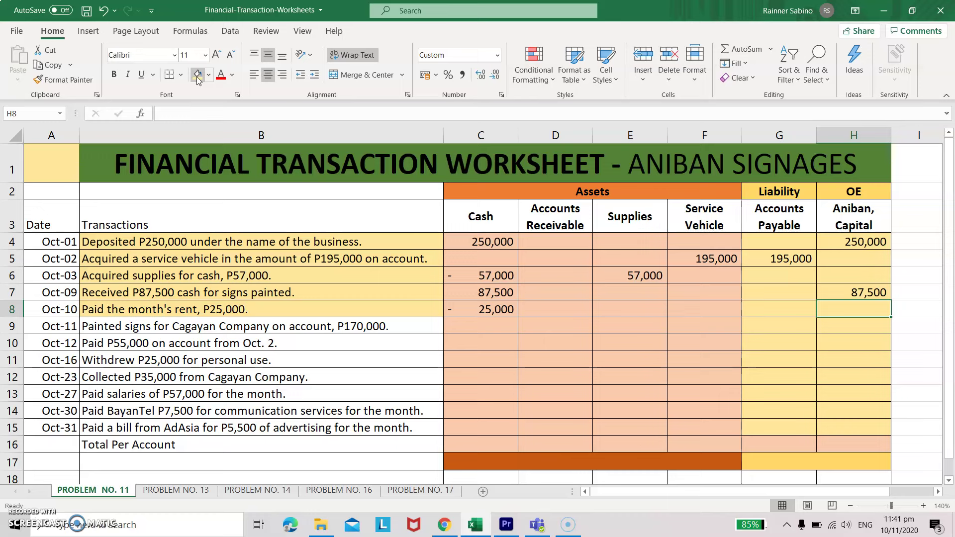
text(- 25,)
text(000)
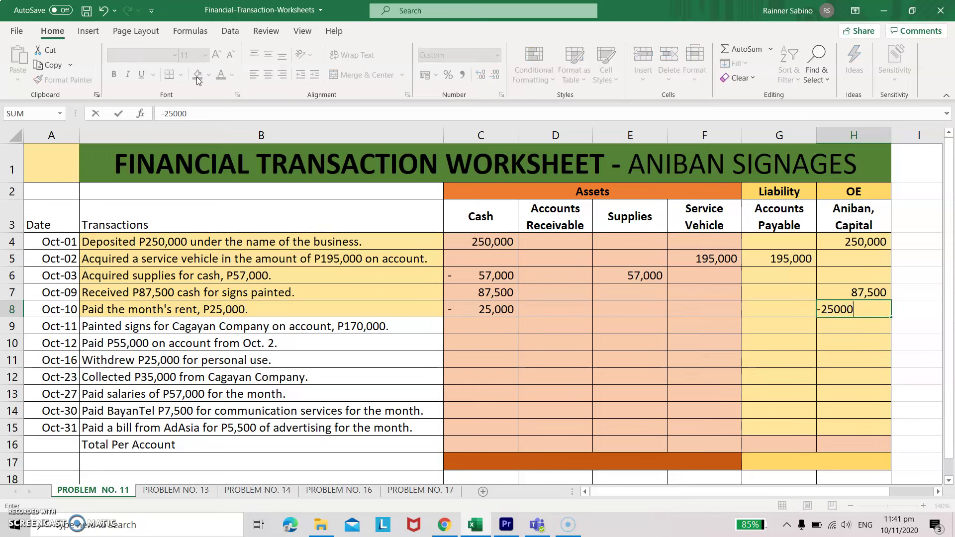
key(Return)
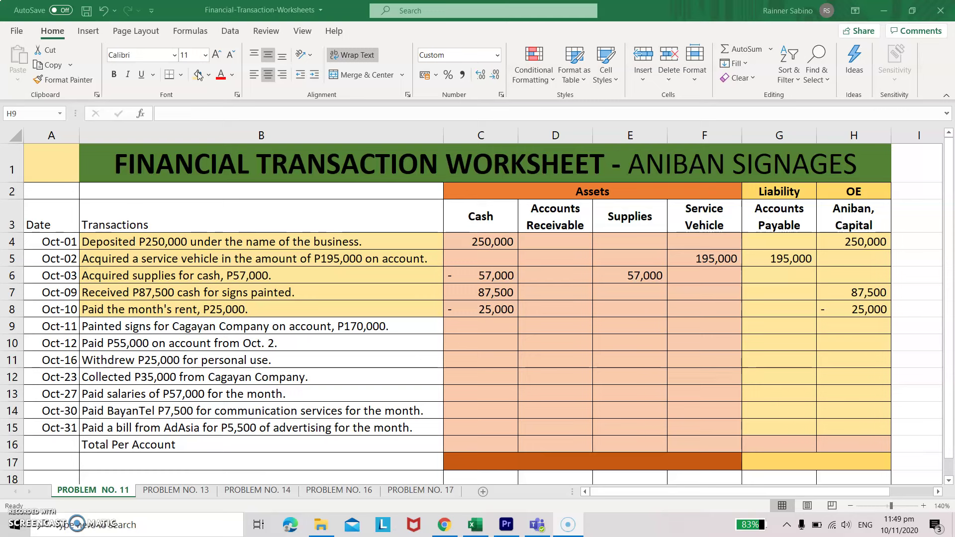
Step: Highlight the Oct-11 Cagayan Company transaction description in the current yellow fill and enter 170,000 for it under Accounts Receivable
click(210, 331)
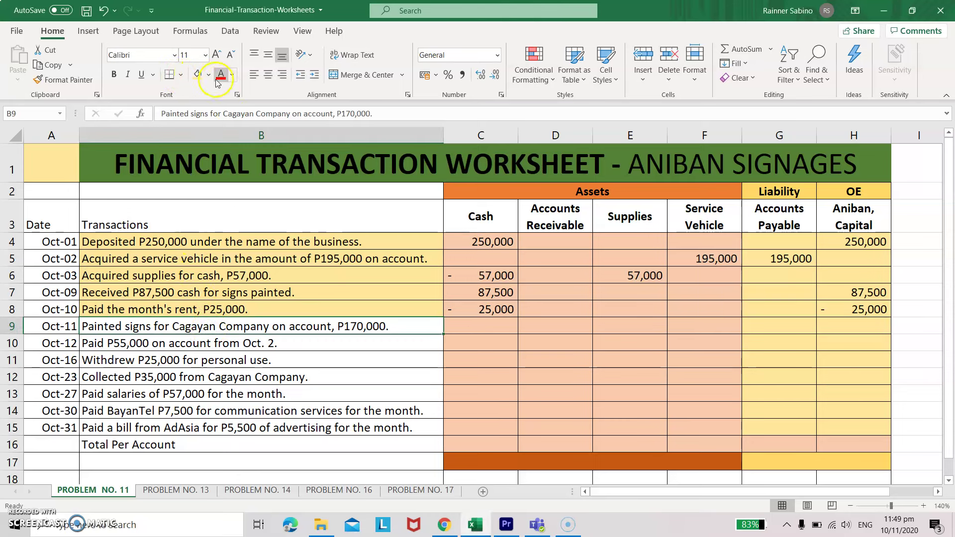
click(197, 75)
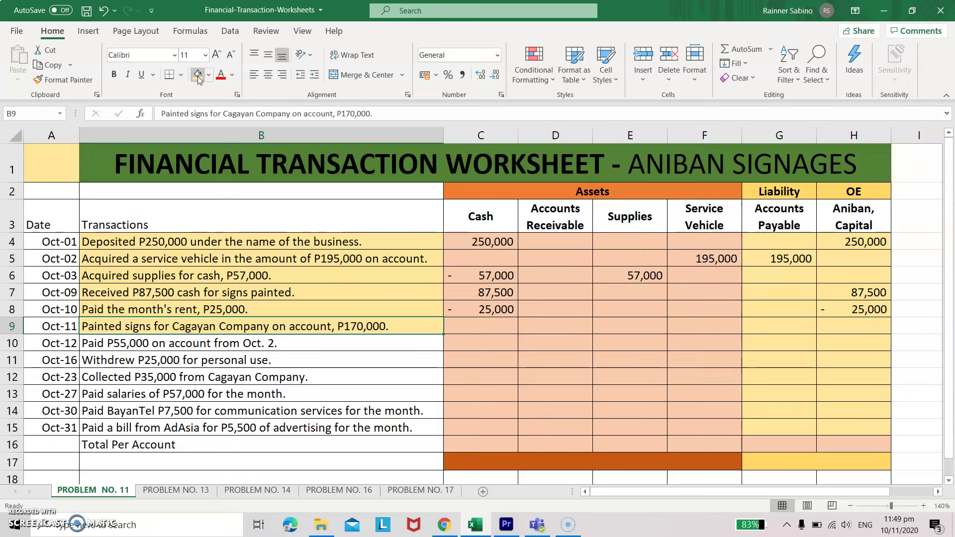
key(Tab)
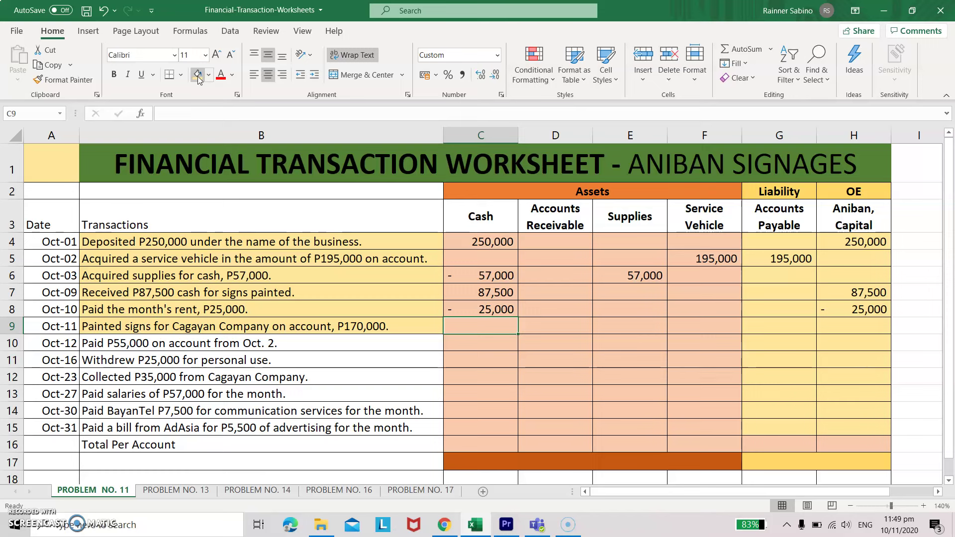
key(Tab)
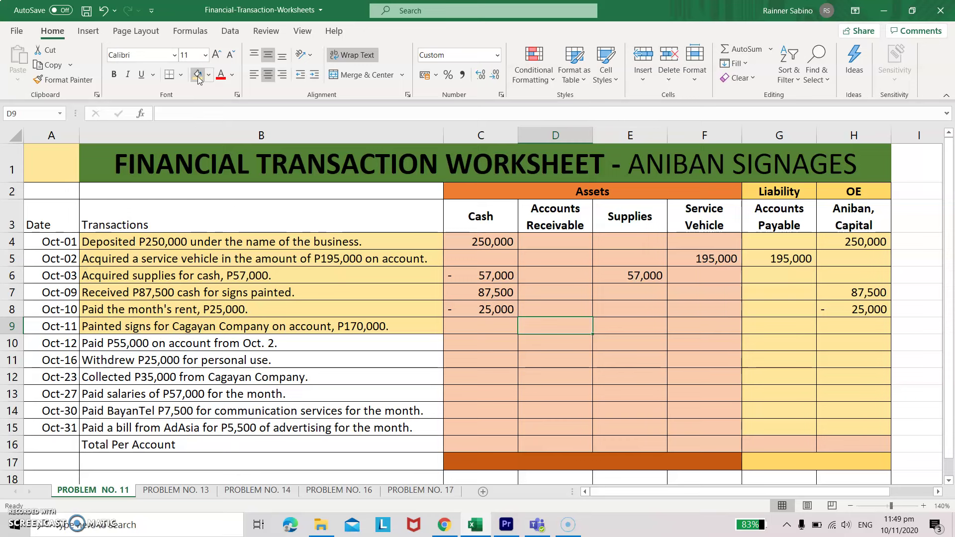
text(170)
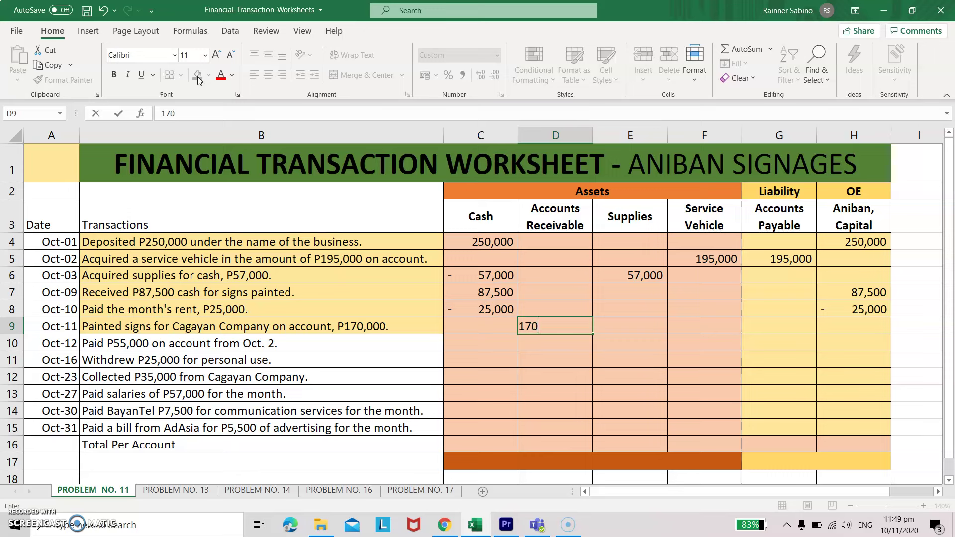
text(000)
key(Tab)
key(Left)
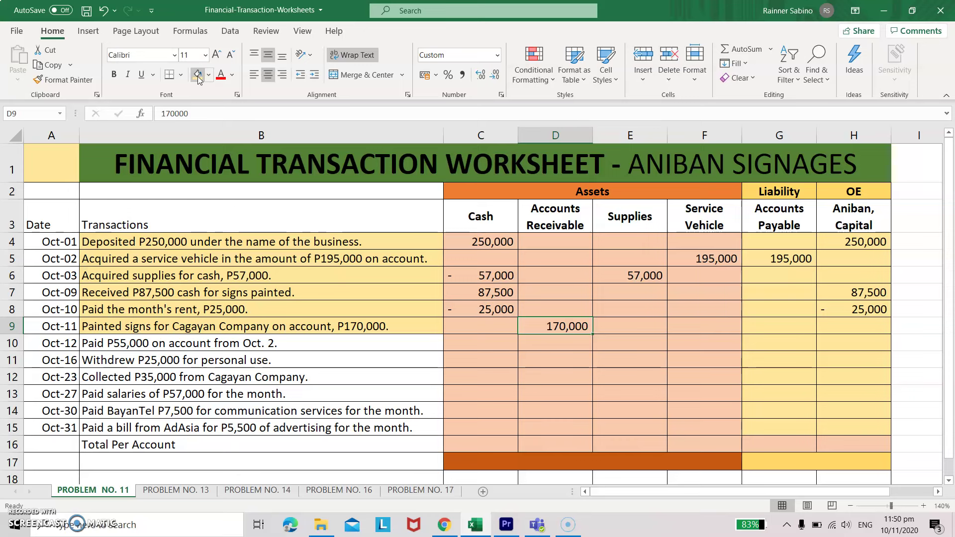
Step: Enter 170,000 in the Capital column for the Oct-11 signs painted on account
key(Right)
key(Right)
key(Right)
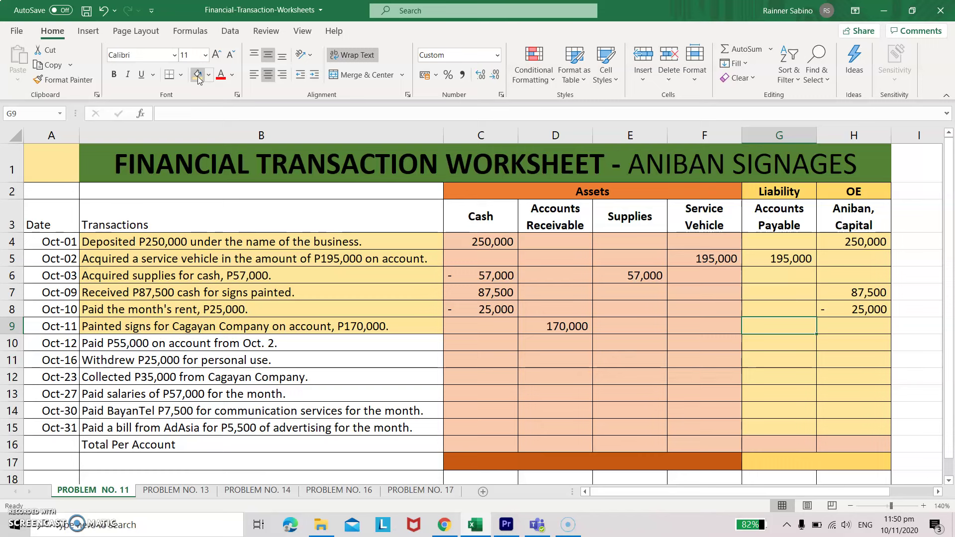
key(Right)
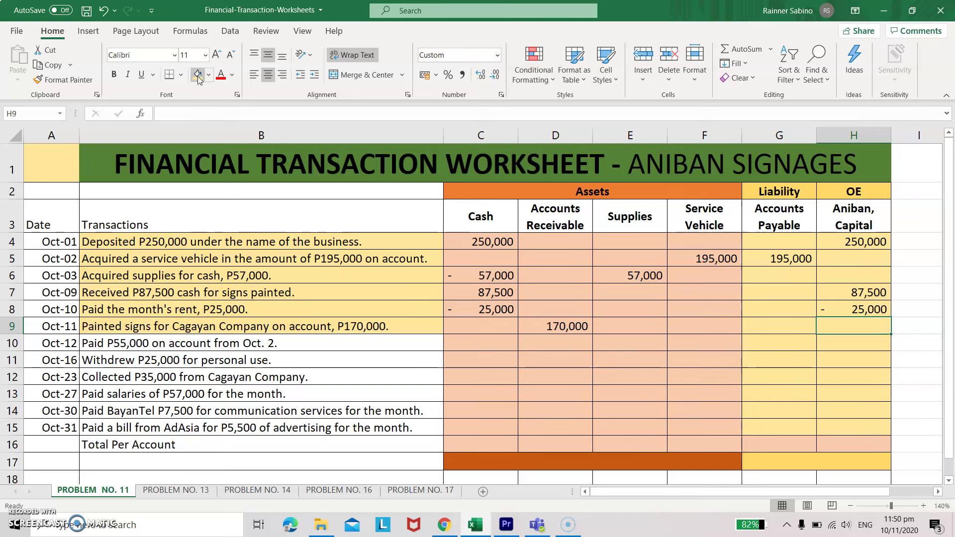
text(170)
text(000)
key(Return)
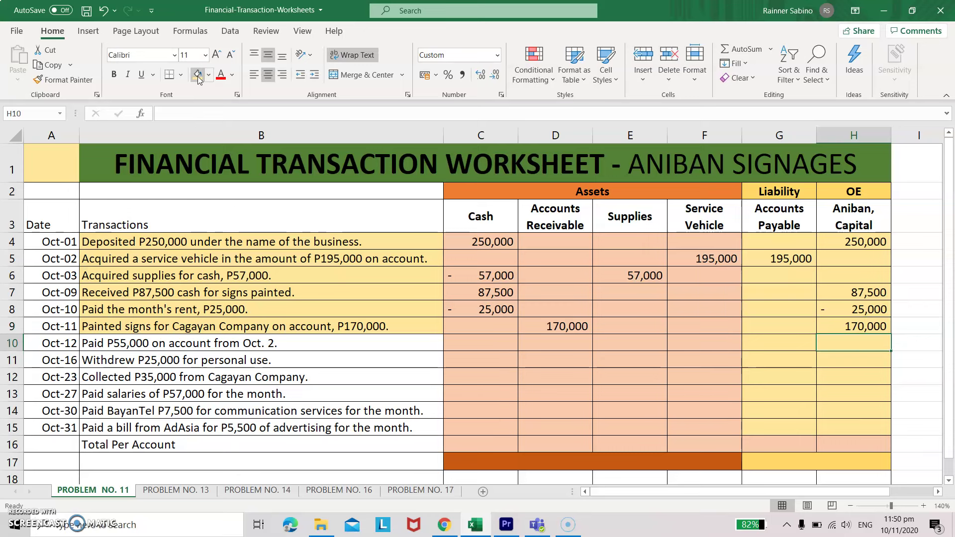
Step: Highlight the Oct-12 payment on account description with the current yellow fill color
key(Left)
key(Left)
key(Left)
key(Left)
key(Left)
key(Left)
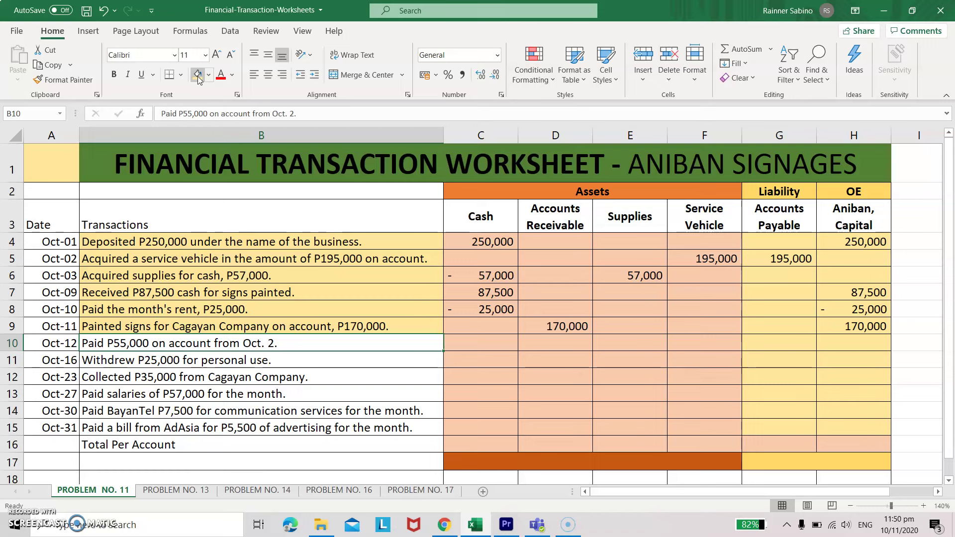
click(198, 79)
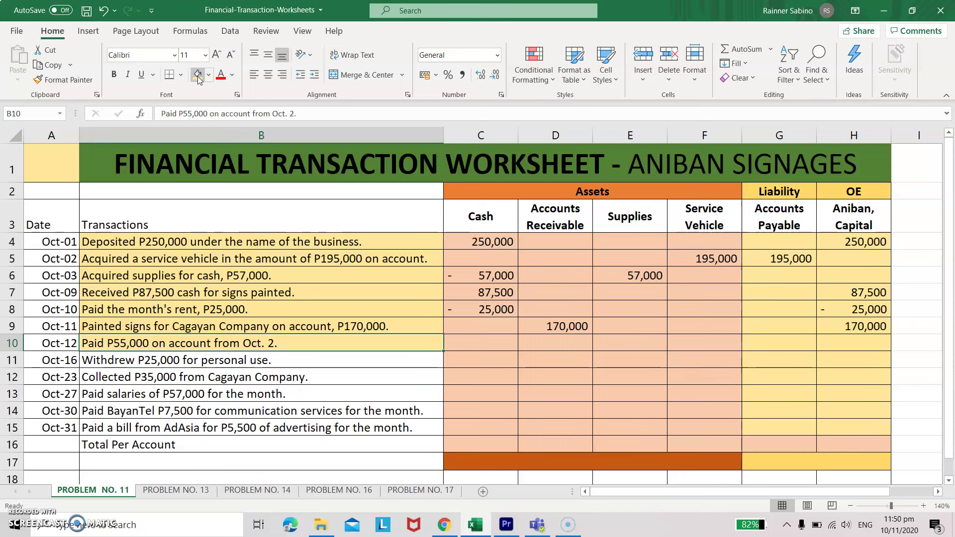
Step: Record the Oct-12 payment on account as -55,000 under both Cash and Accounts Payable
key(Right)
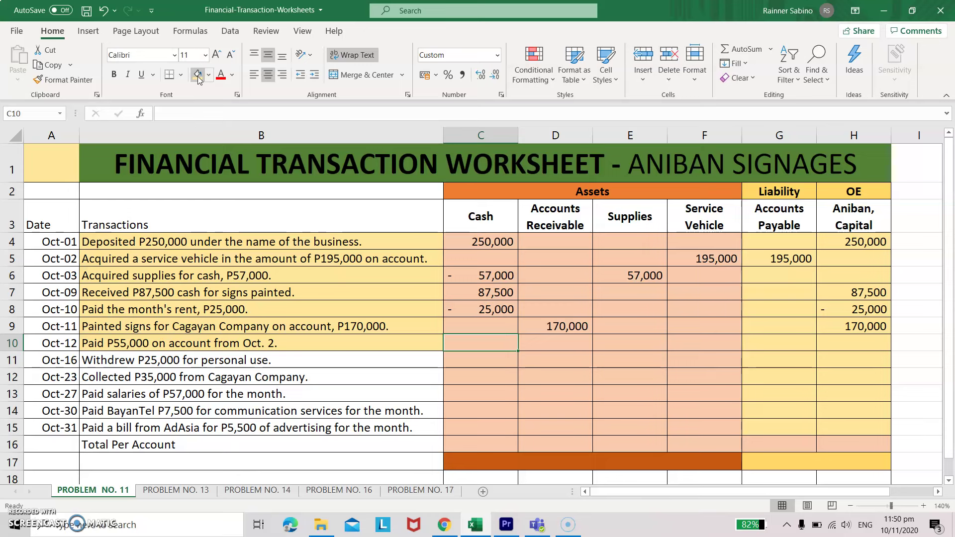
text(-55000)
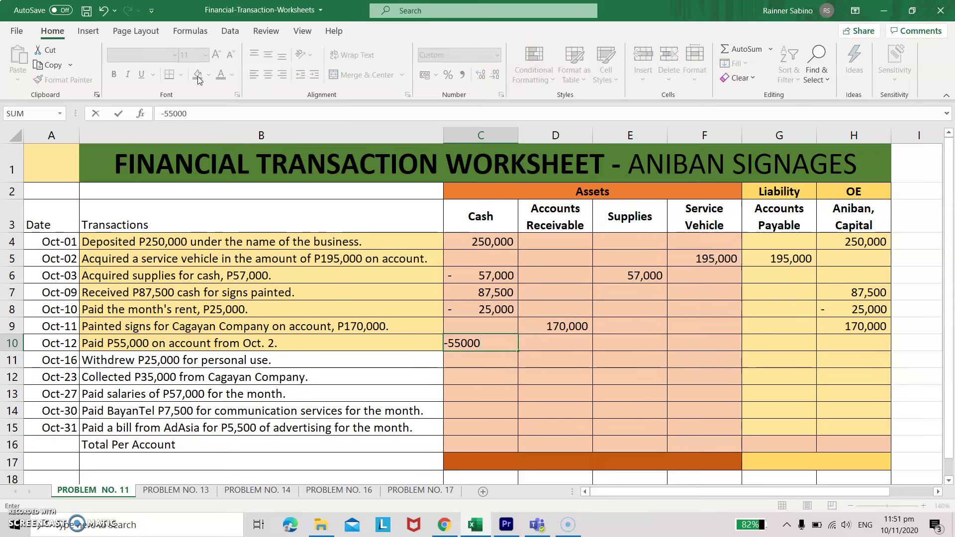
key(Tab)
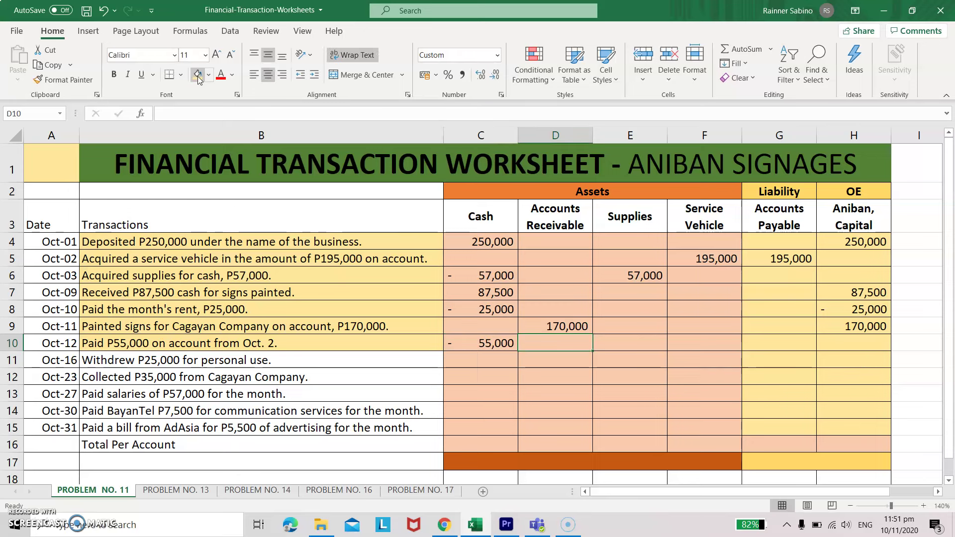
key(Tab)
key(Tab)
key(Tab)
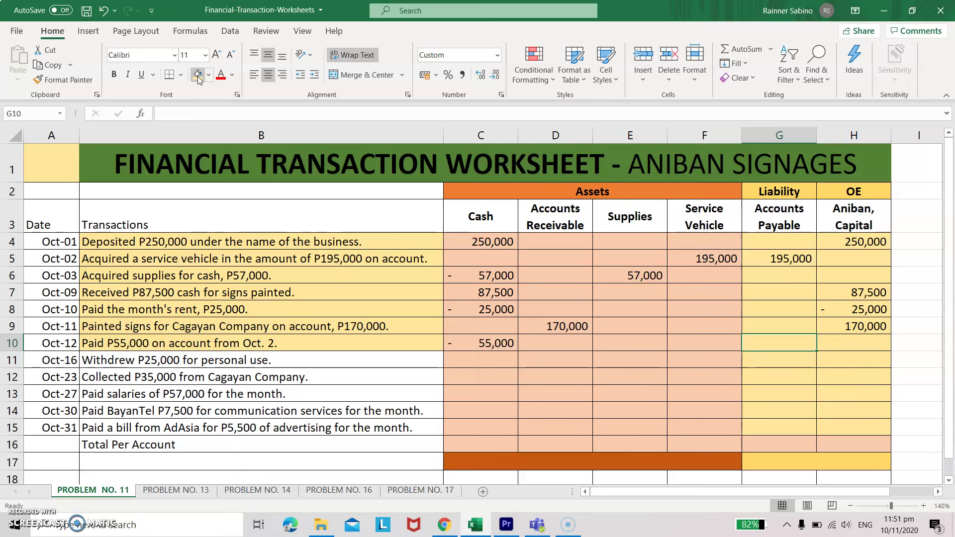
text(-55000)
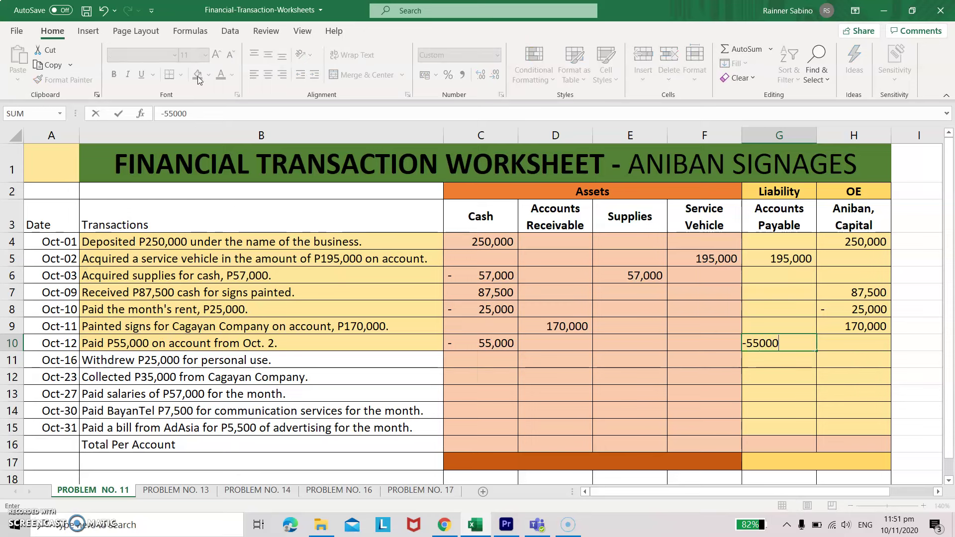
key(Tab)
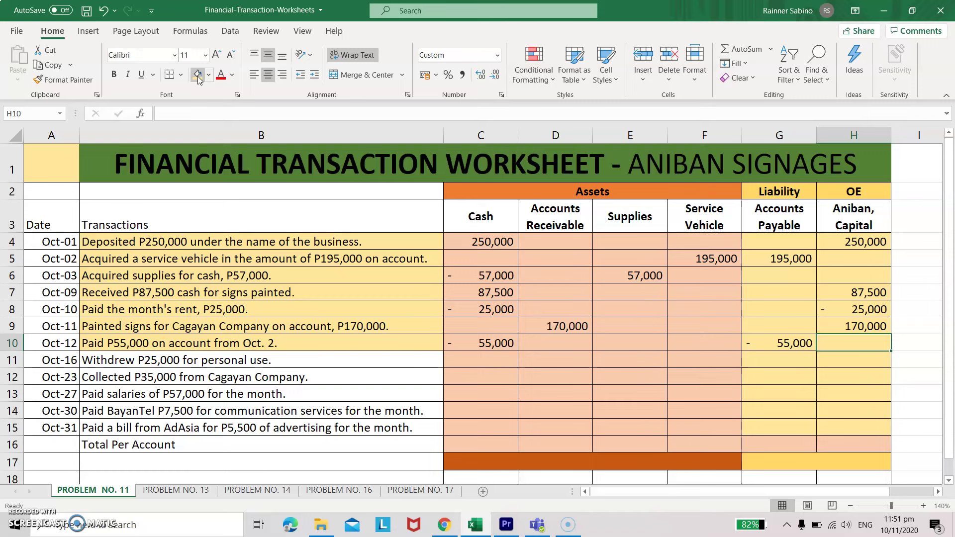
Step: Highlight the Oct-16 personal withdrawal description with the current yellow fill color
key(Left)
key(Left)
key(Left)
key(Left)
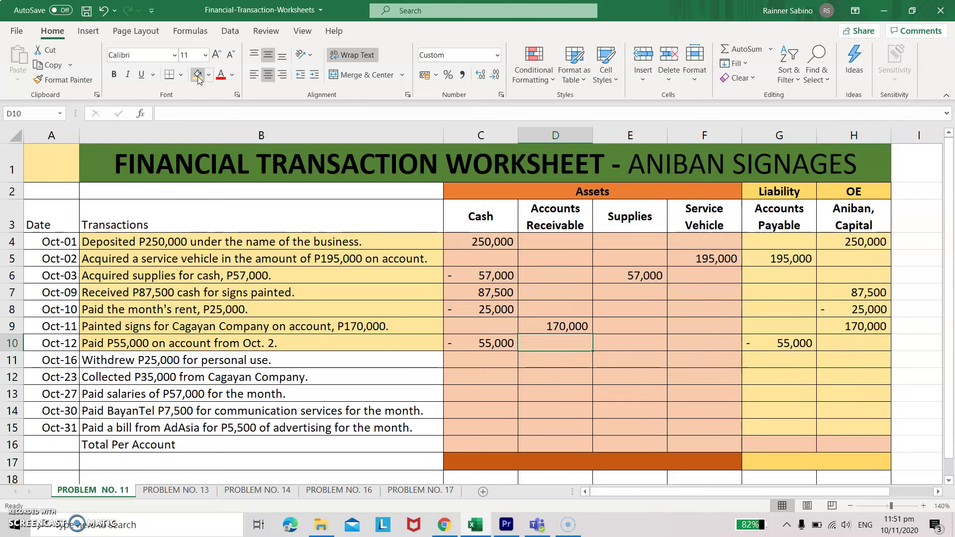
key(Left)
key(Left)
key(Left)
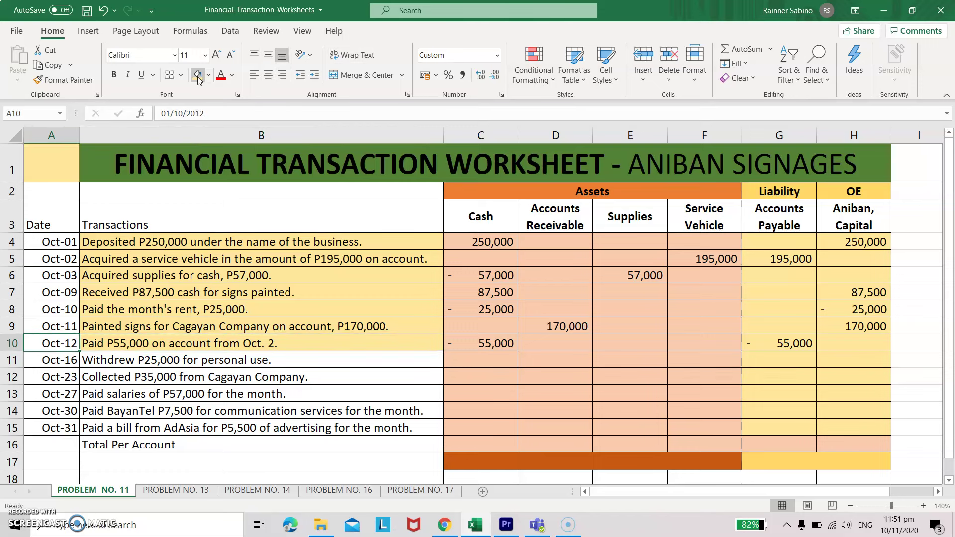
key(Down)
key(Right)
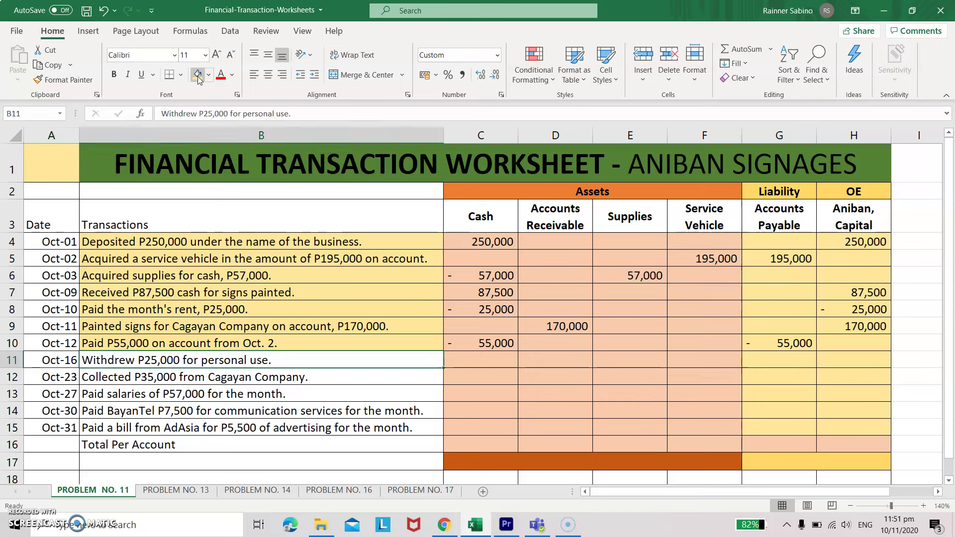
click(198, 75)
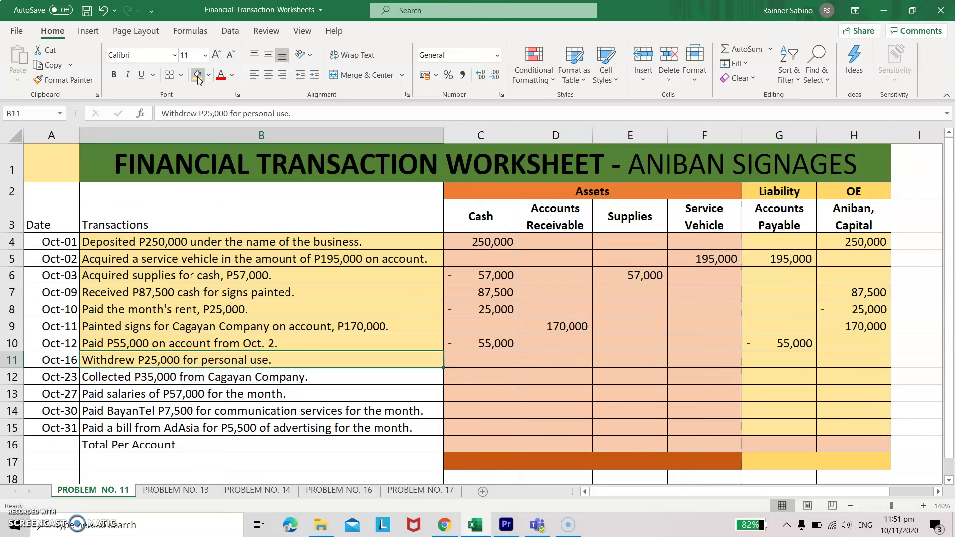
Step: Record the Oct-16 personal withdrawal as -25,000 under both Cash and Capital
key(Right)
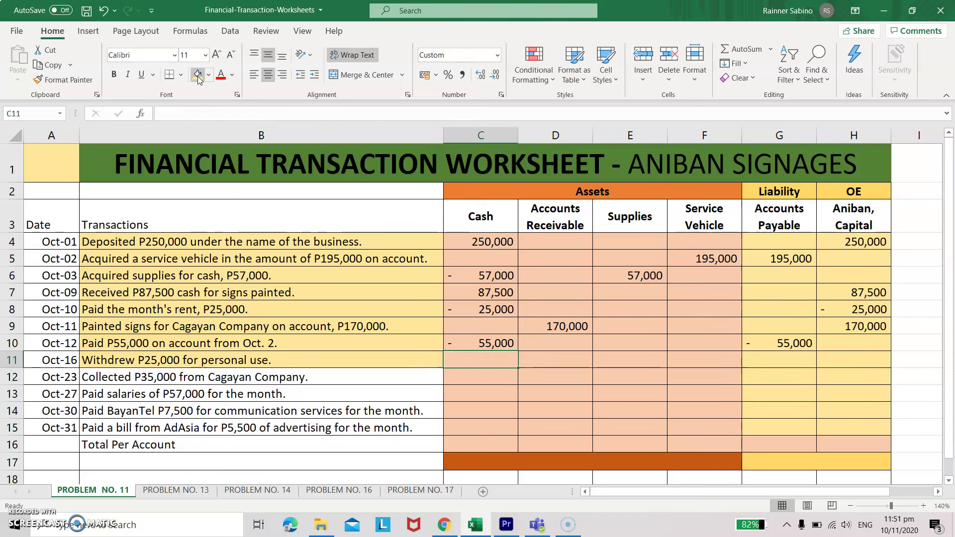
text(-25000)
key(Tab)
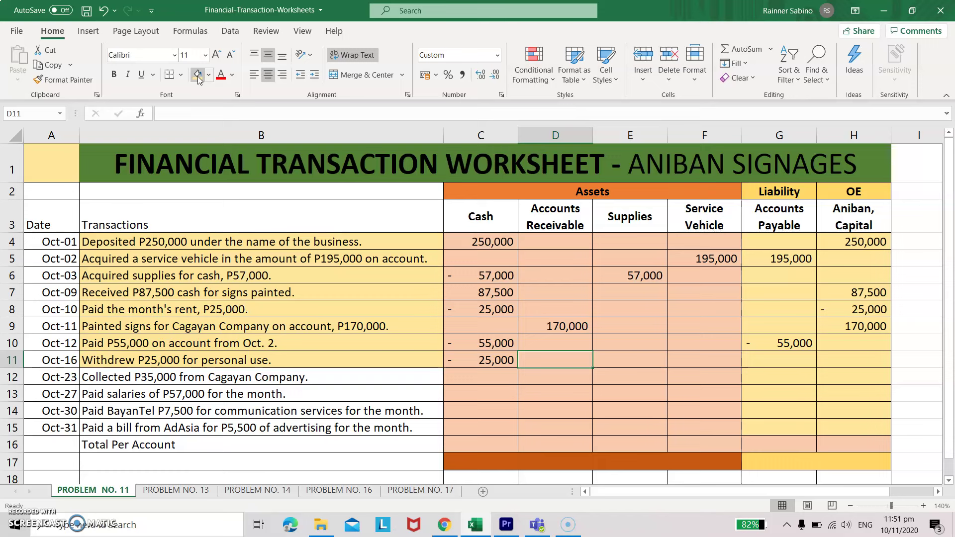
key(Tab)
key(Tab)
key(Tab)
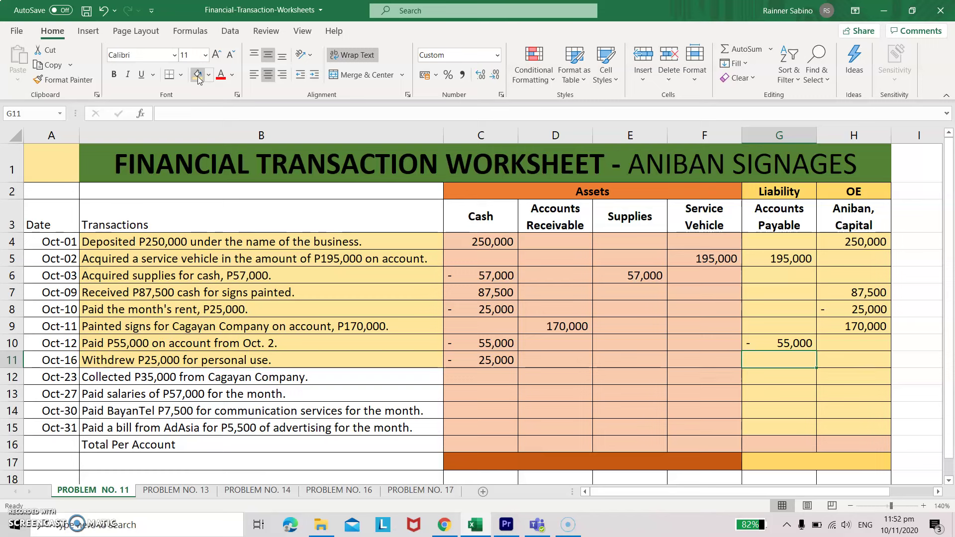
key(Right)
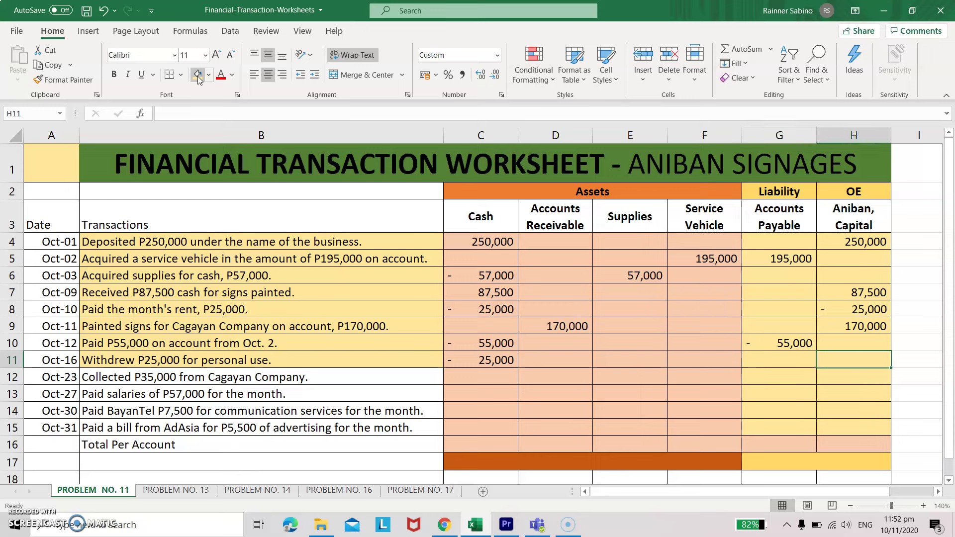
text(-25000)
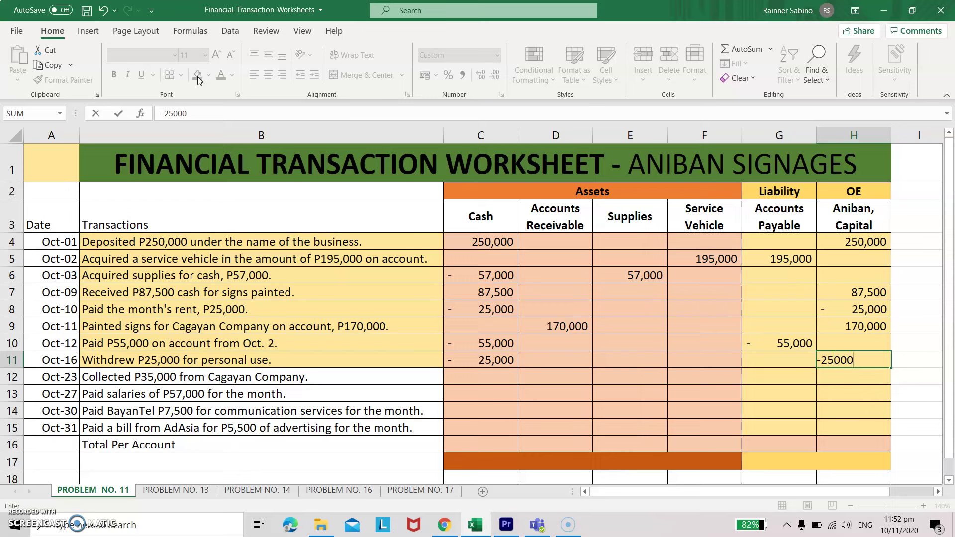
key(ctrl+Return)
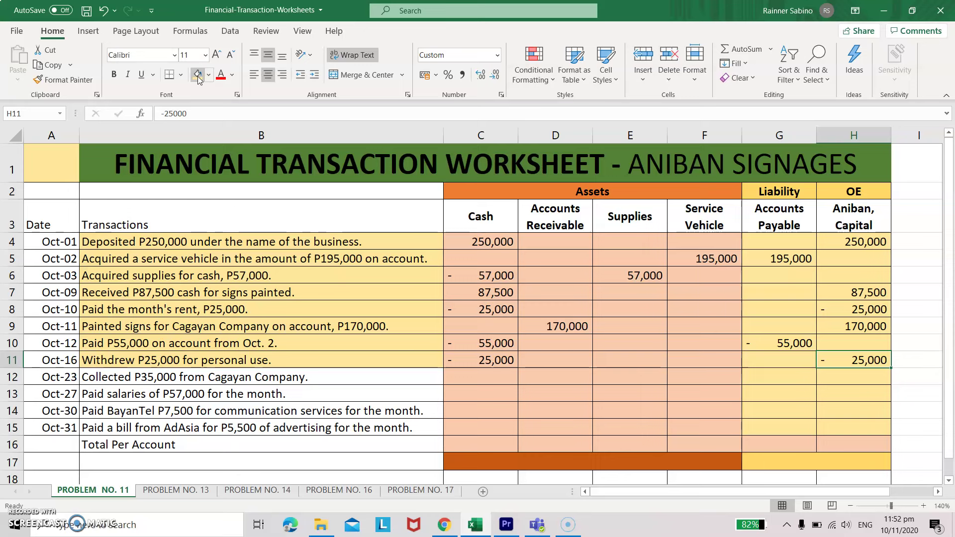
Step: Highlight the Oct-23 Cagayan Company collection description with the current yellow fill color
key(Left)
key(Left)
key(Left)
key(Left)
key(Left)
key(Left)
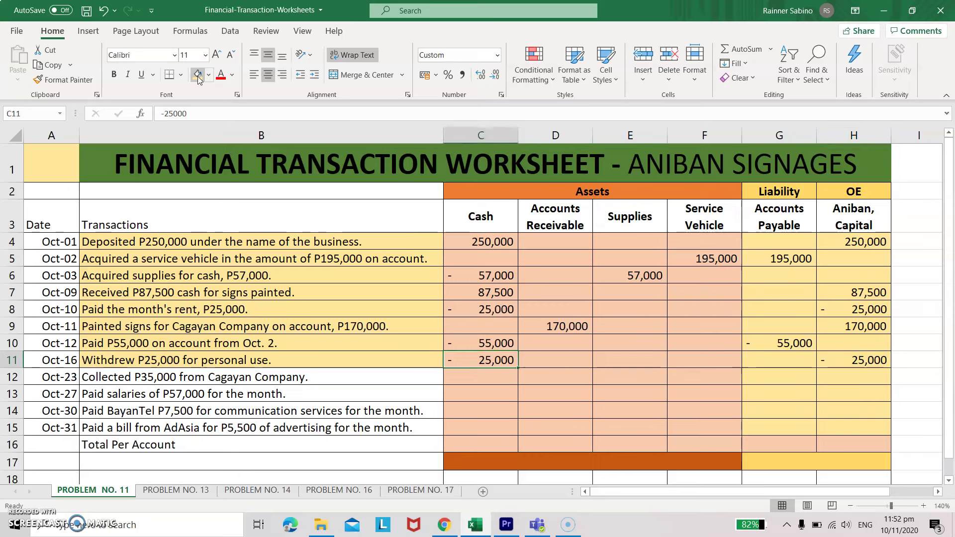
key(Down)
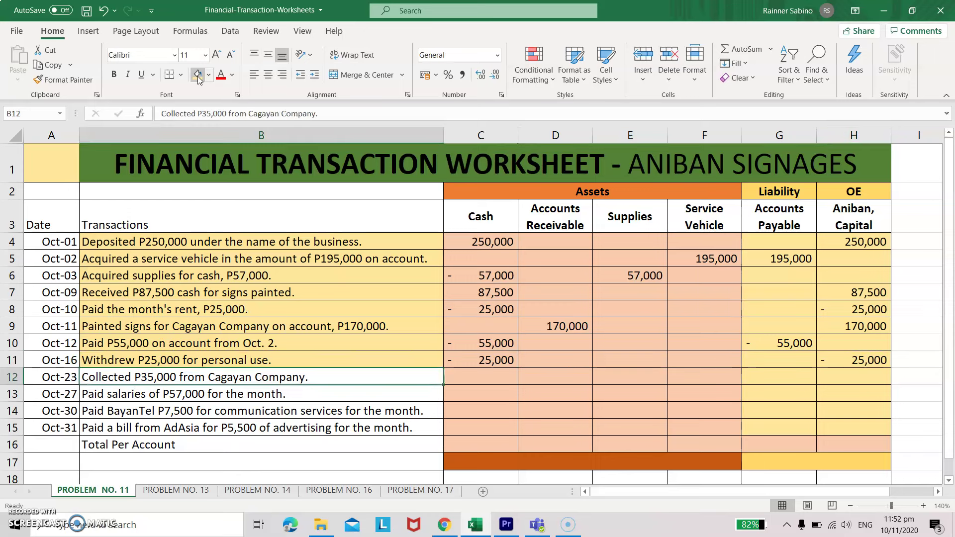
click(198, 75)
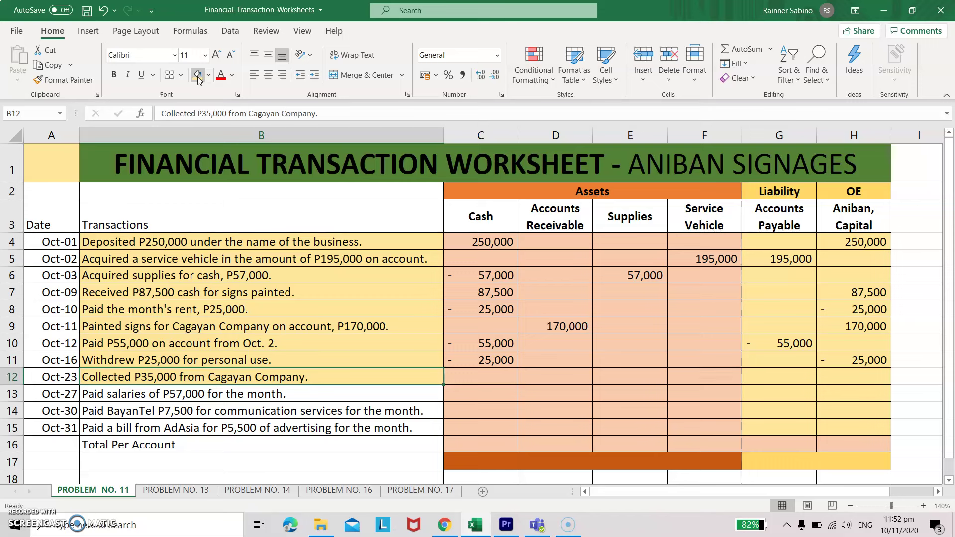
Step: Record the Oct-23 collection from Cagayan Company as 35,000 under Cash and -35,000 under Accounts Receivable
key(Tab)
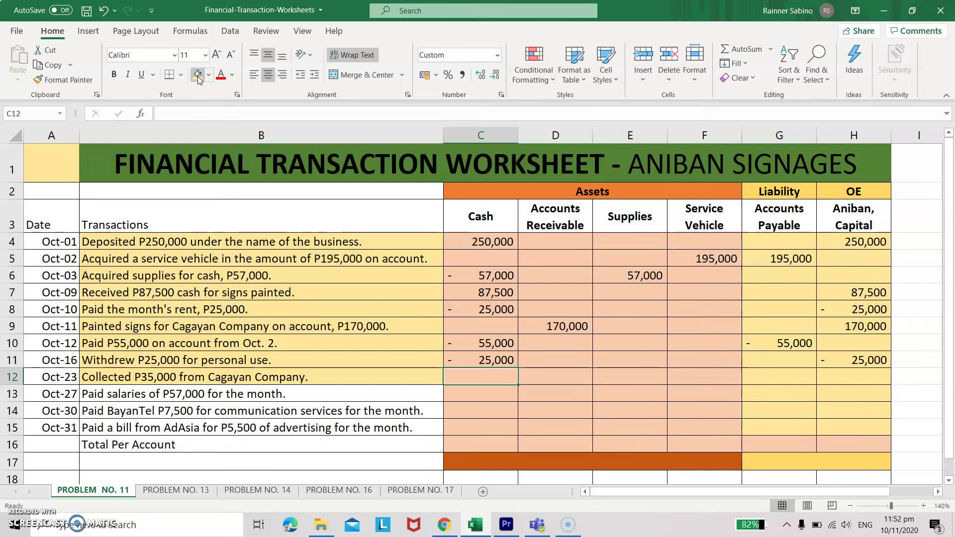
key(Tab)
key(shift+Tab)
text(35000)
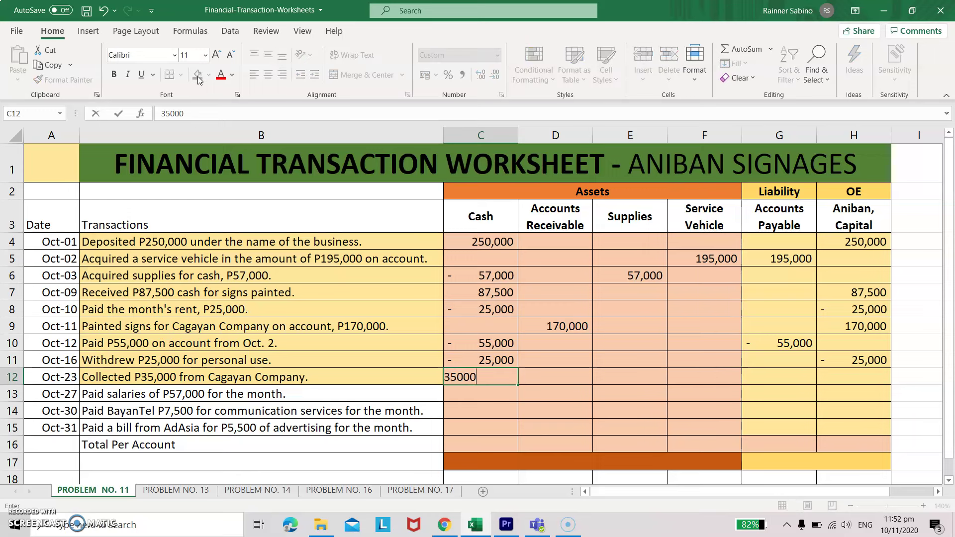
key(Tab)
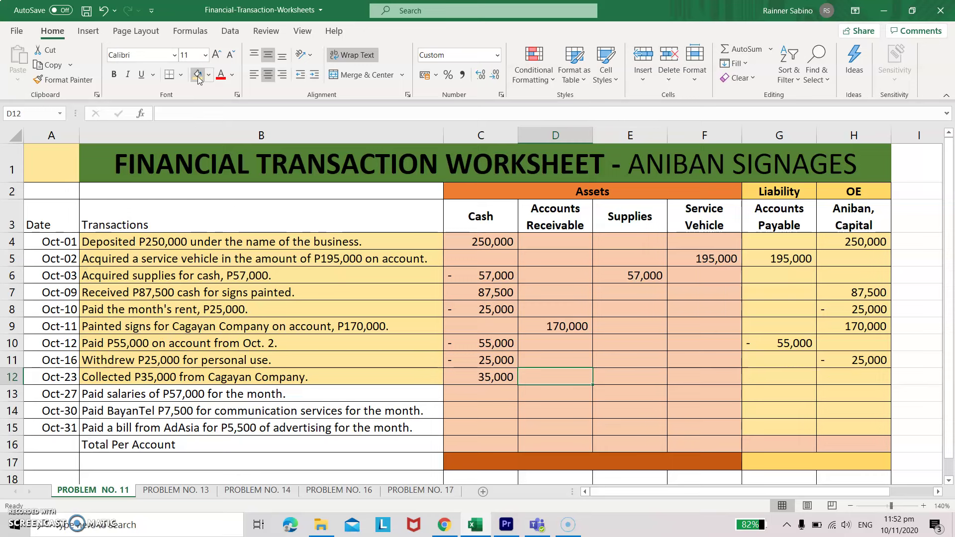
text(-35000)
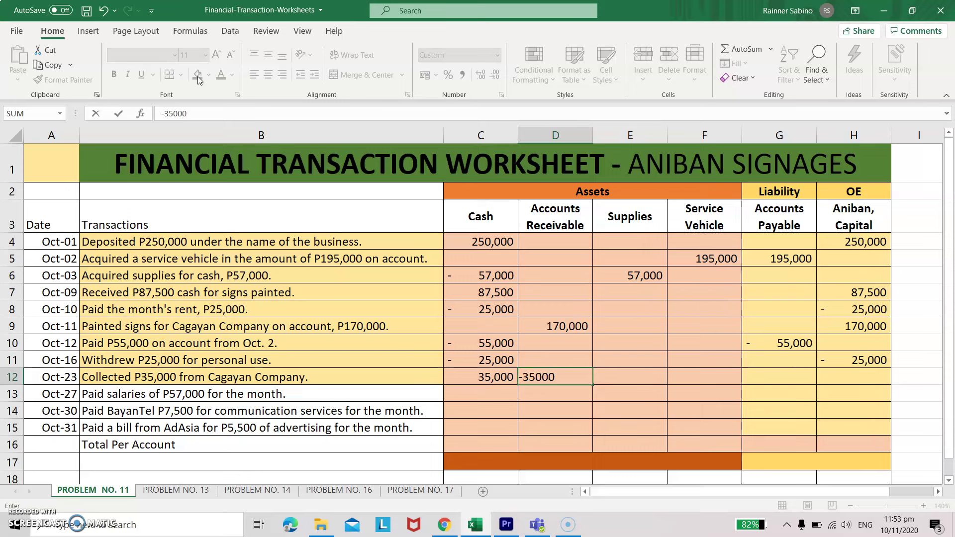
key(Tab)
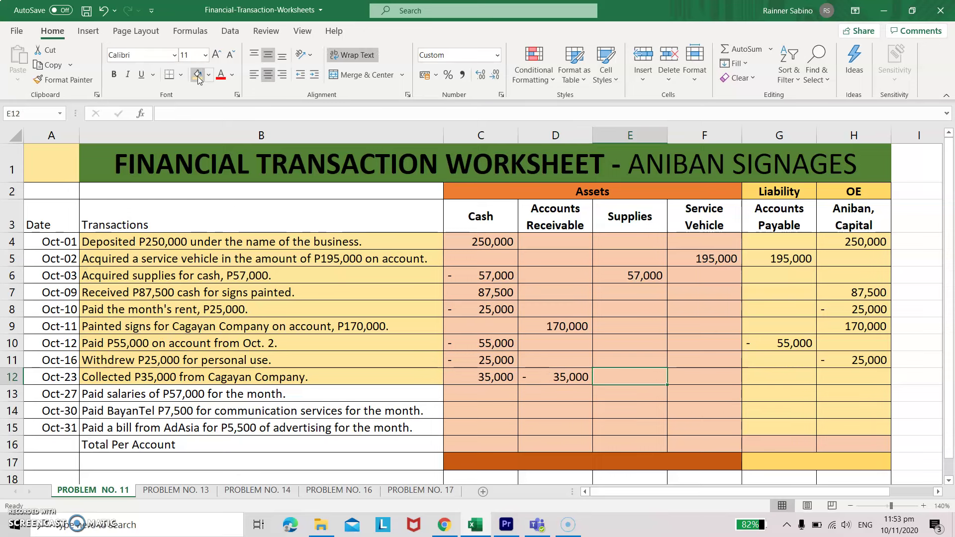
key(Tab)
key(Tab)
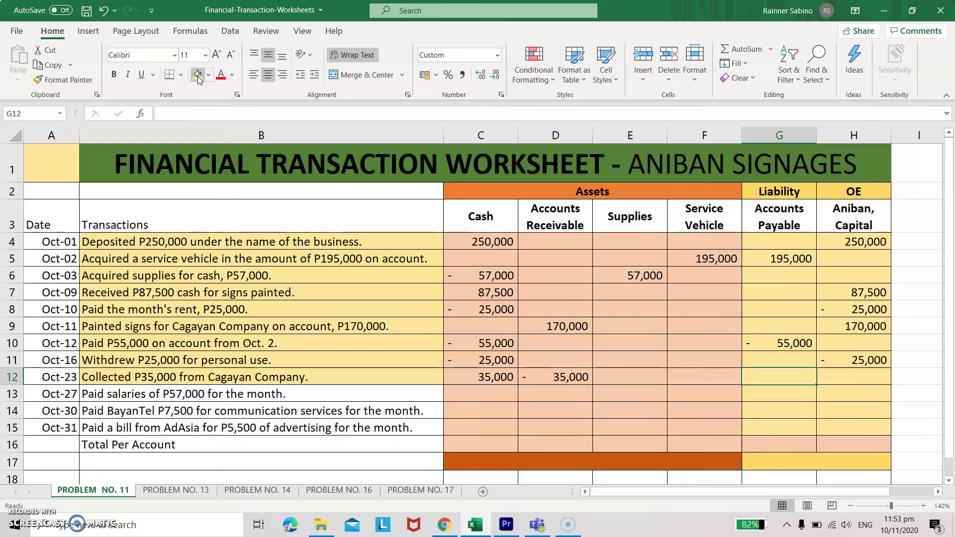
key(Tab)
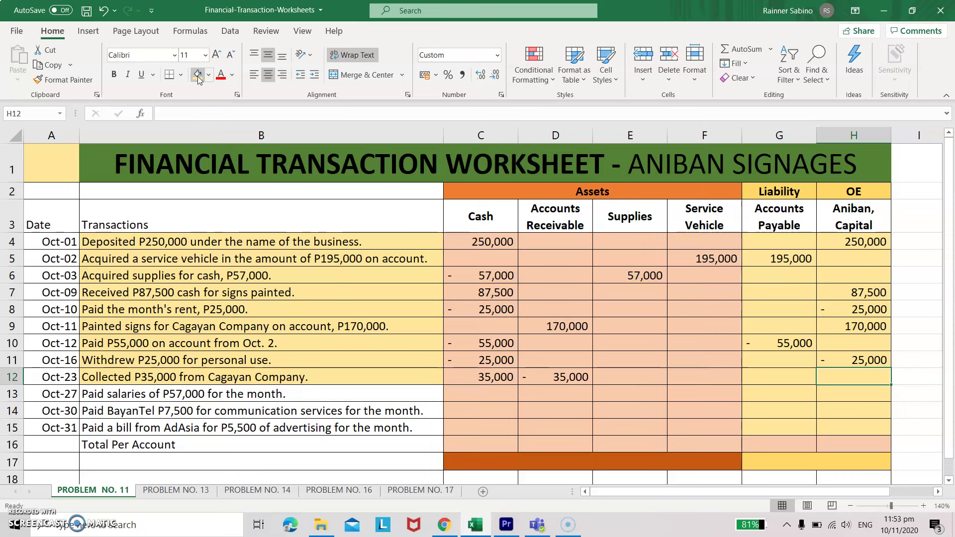
Step: Highlight the Oct-27 salaries transaction description with the current yellow fill color
key(Down)
key(Left)
key(Left)
key(Left)
key(Left)
key(Left)
key(Left)
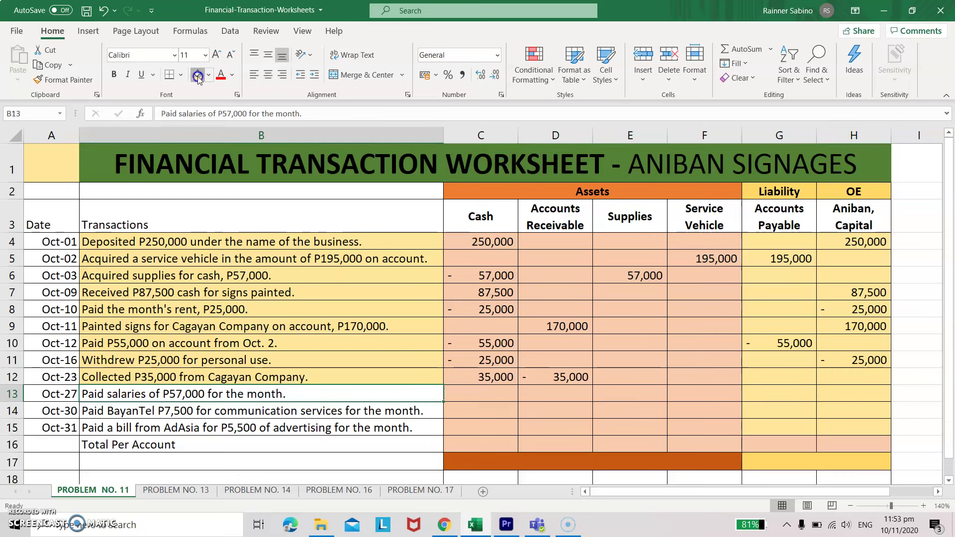
click(197, 75)
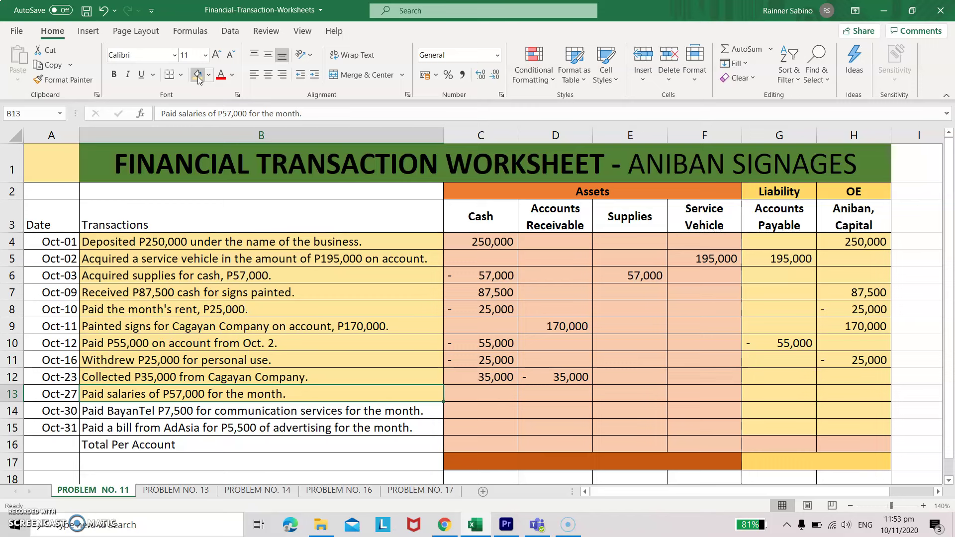
Step: Record the Oct-27 salaries payment as -57,000 under both Cash and Capital
key(Right)
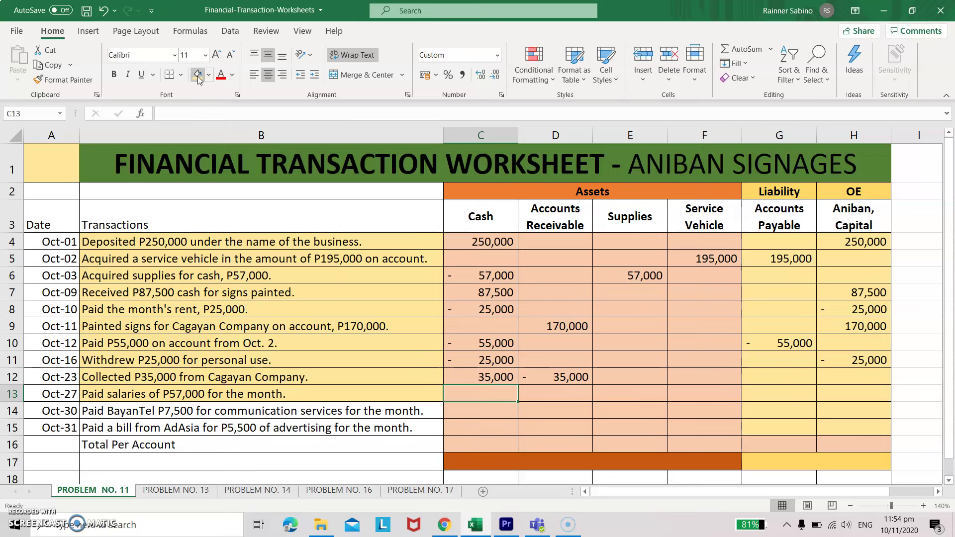
text(-57000)
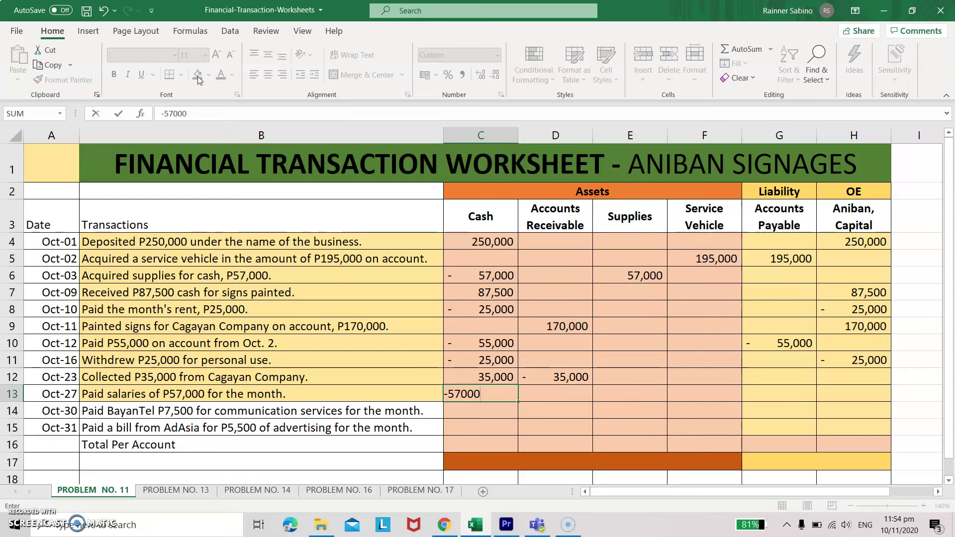
key(Tab)
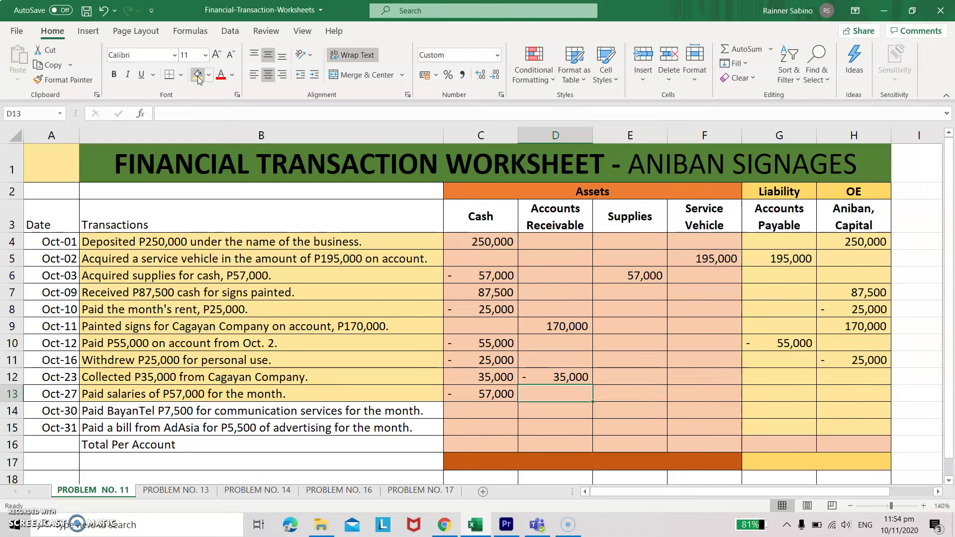
key(Tab)
key(Tab)
key(Tab)
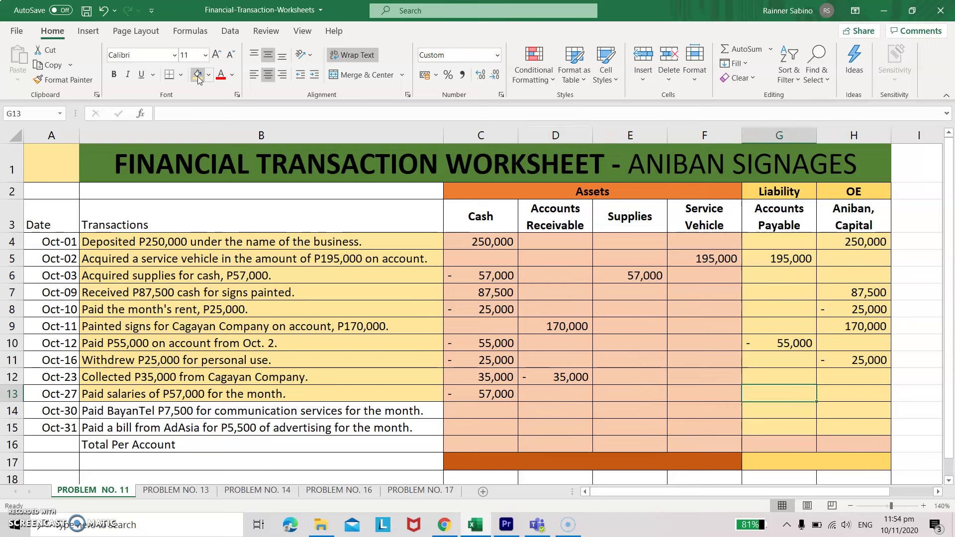
key(Tab)
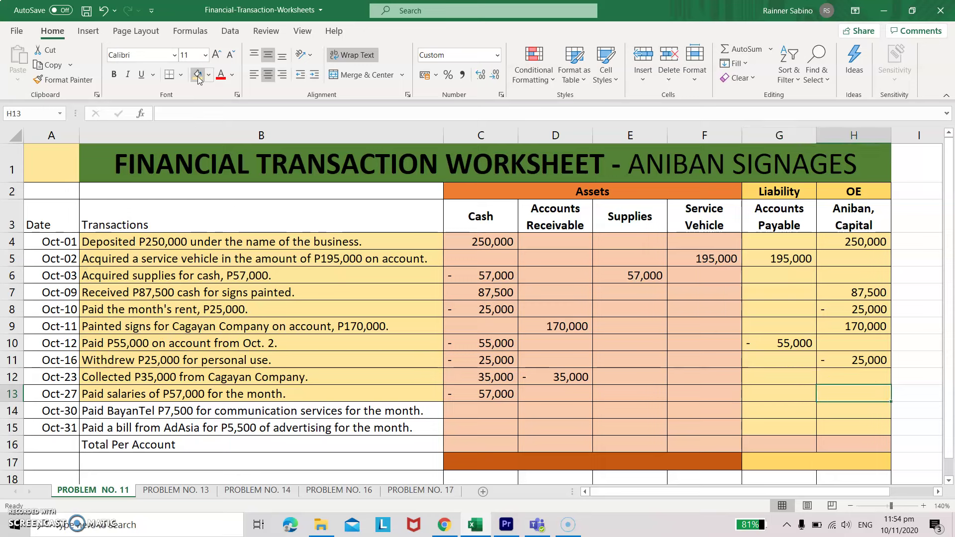
text(-57000)
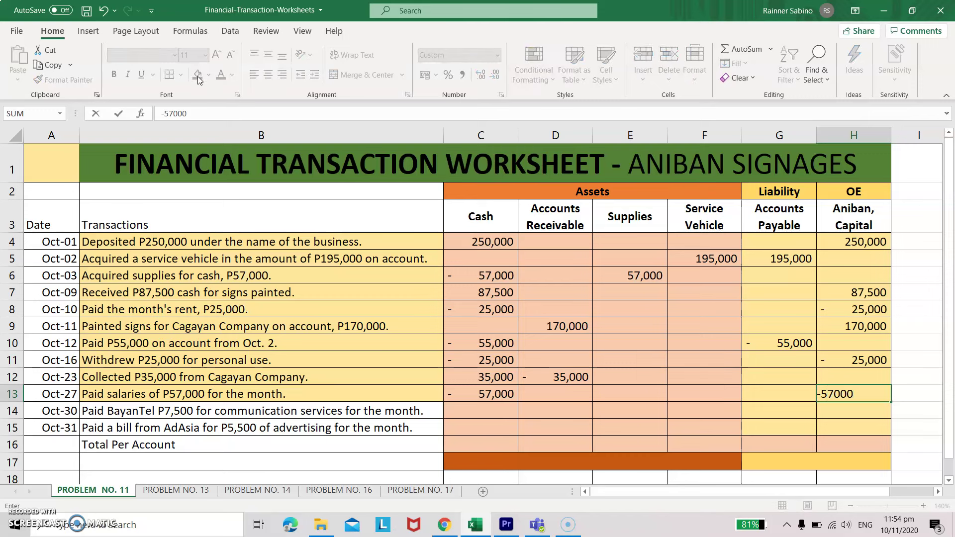
key(Return)
key(Up)
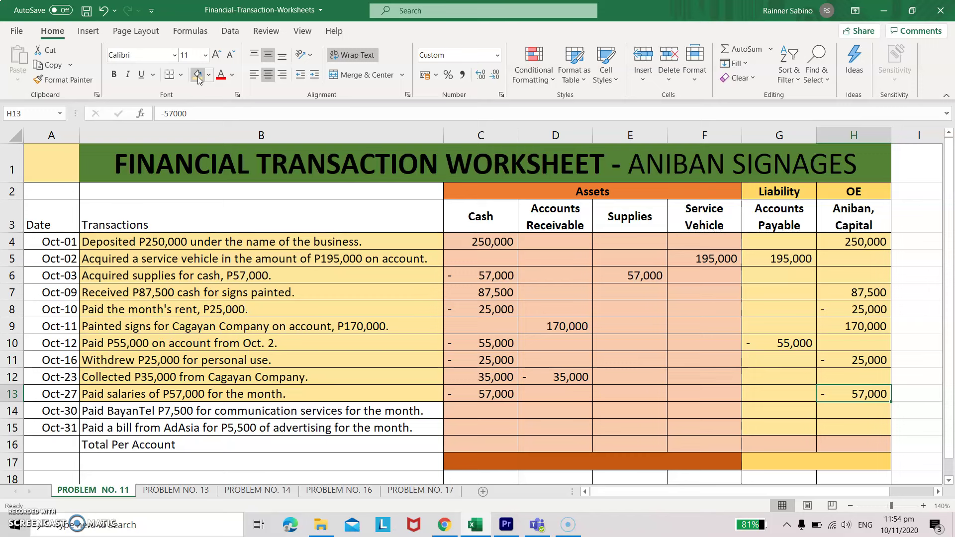
Step: Highlight the Oct-30 BayanTel communication services description with the current yellow fill color
key(Down)
key(Left)
key(Left)
key(Left)
key(Left)
key(Left)
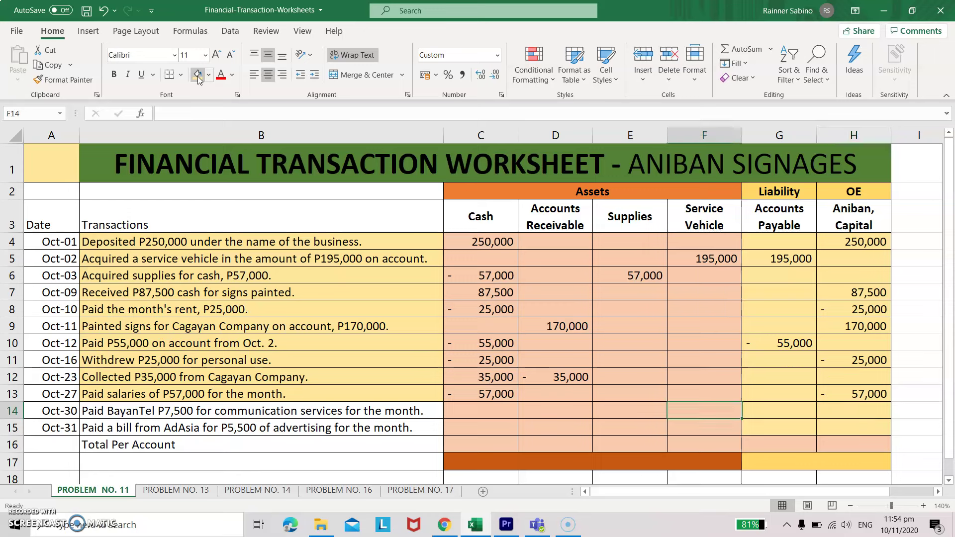
key(Left)
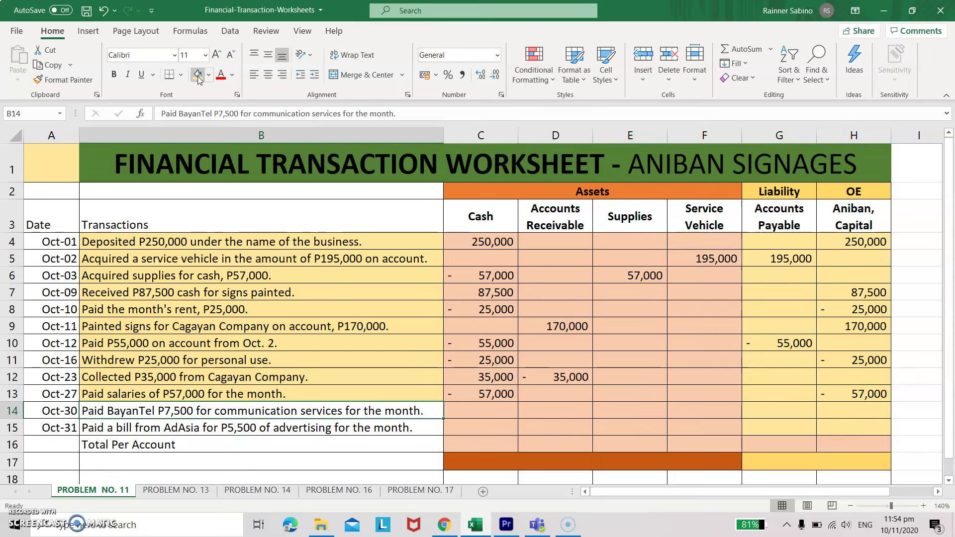
click(197, 75)
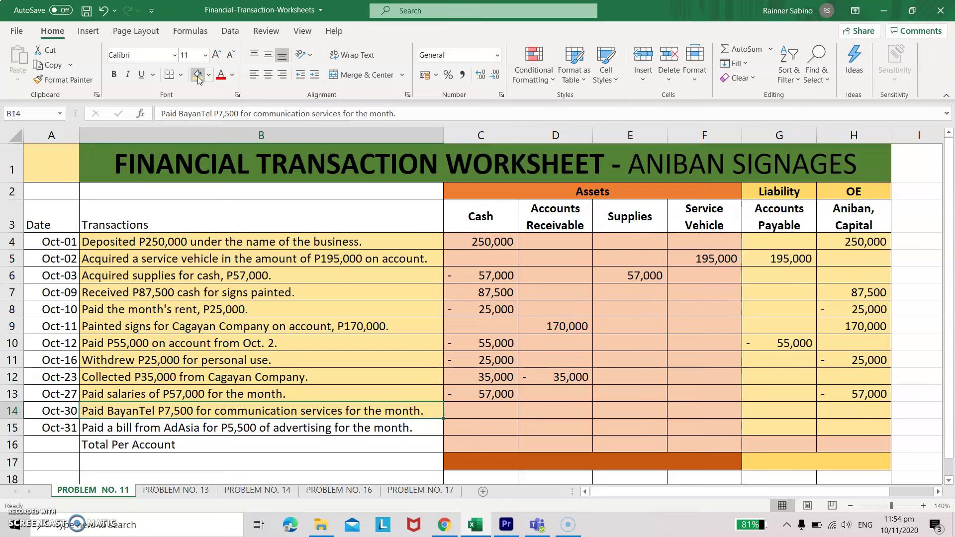
Step: Record the Oct-30 BayanTel payment as -7,500 under both Cash and Capital
key(Right)
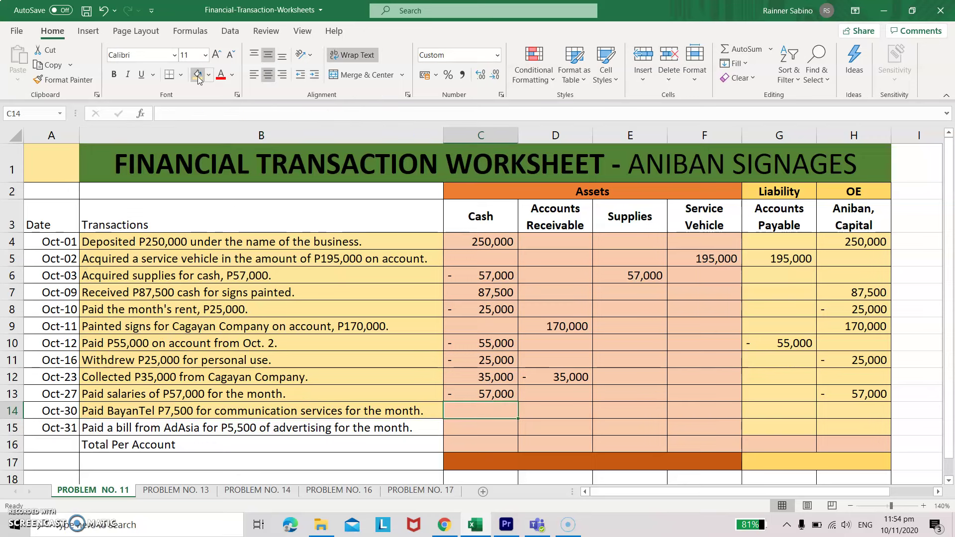
text(-7500)
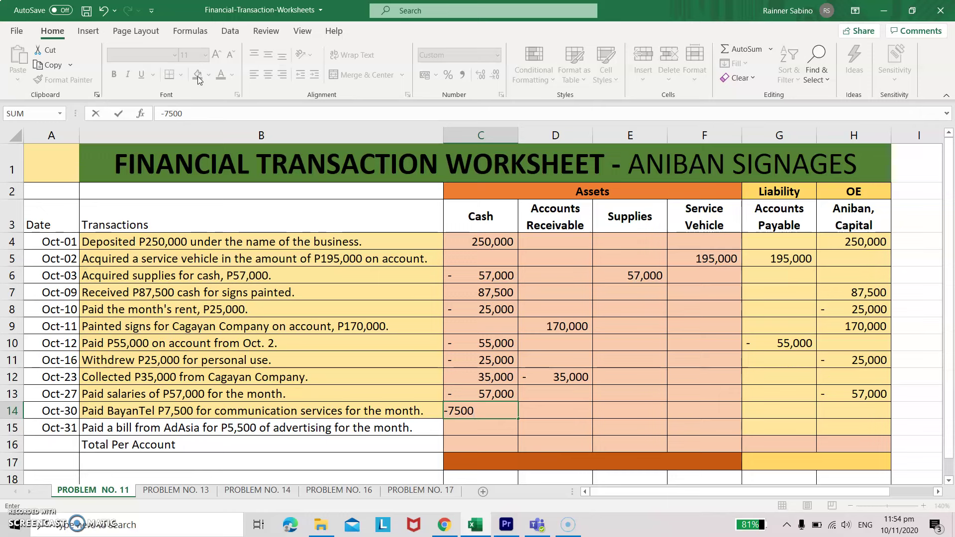
key(Tab)
key(Right)
key(Right)
key(Right)
key(Right)
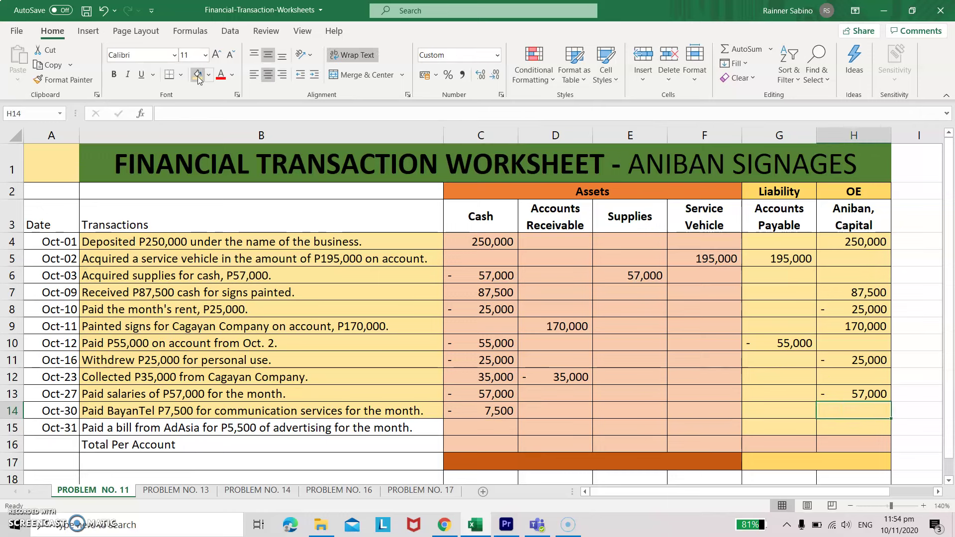
text(-7500)
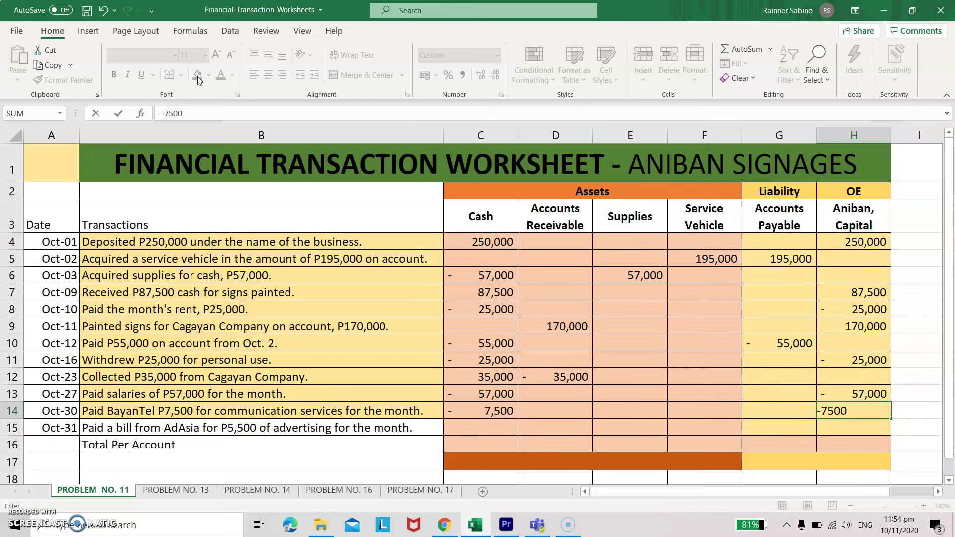
key(Return)
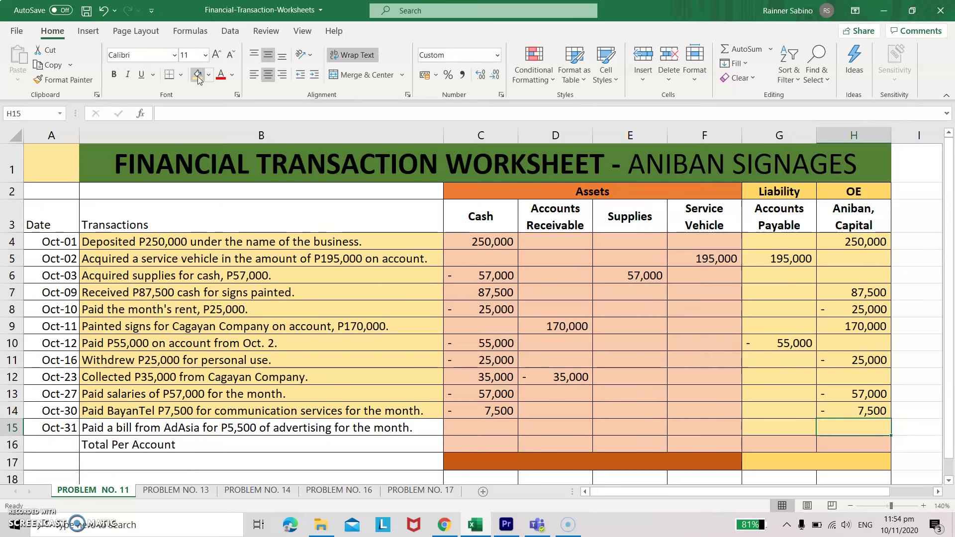
Step: Highlight the Oct-31 AdAsia advertising bill description with the current yellow fill color
key(Left)
key(Left)
key(Left)
key(Left)
key(Left)
key(Left)
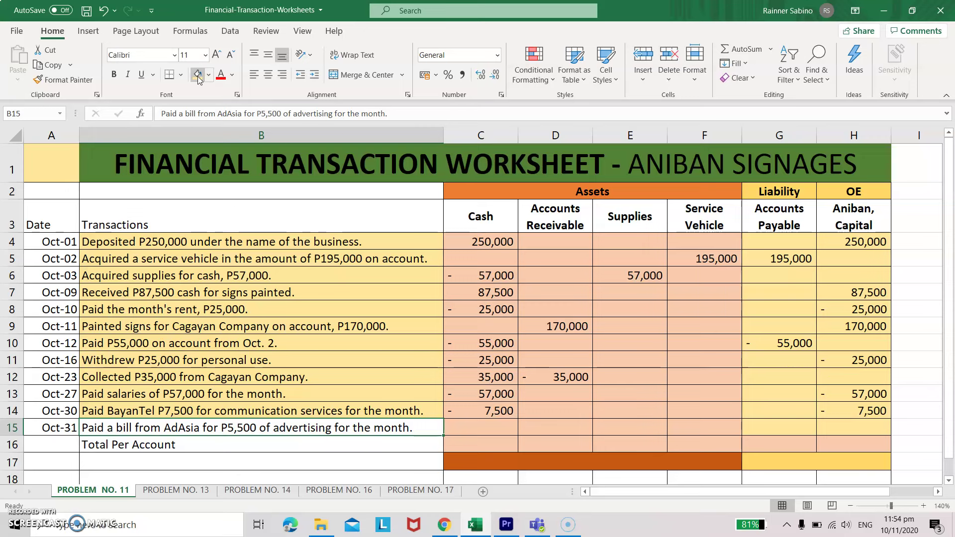
Step: Record the Oct-31 AdAsia advertising payment as -5,500 under both Cash and Capital
key(Right)
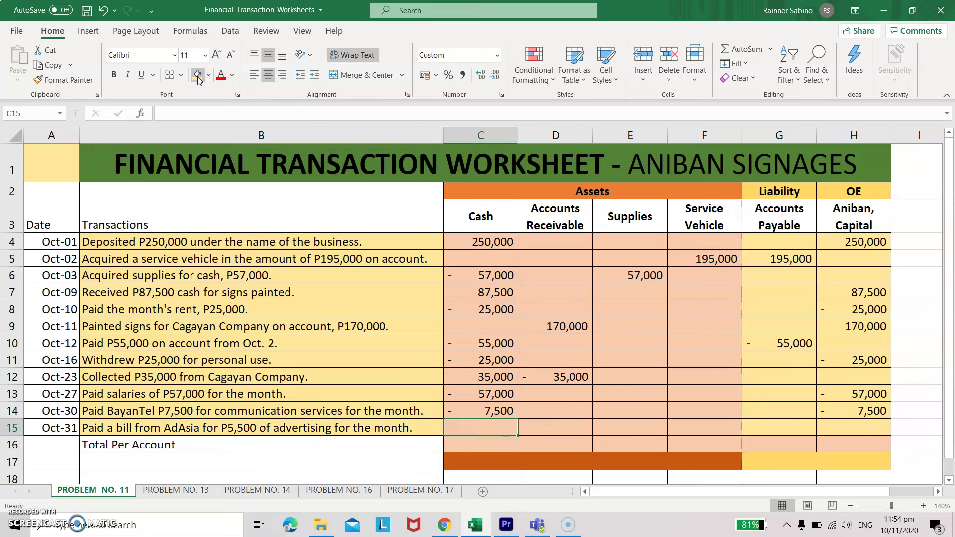
text(-5)
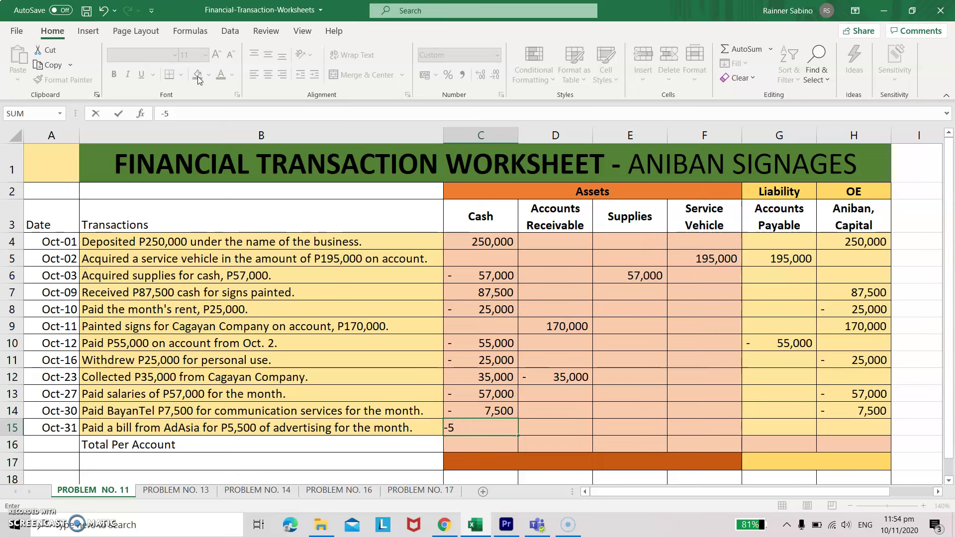
text(500)
key(Right)
key(Right)
key(Right)
key(Right)
key(Right)
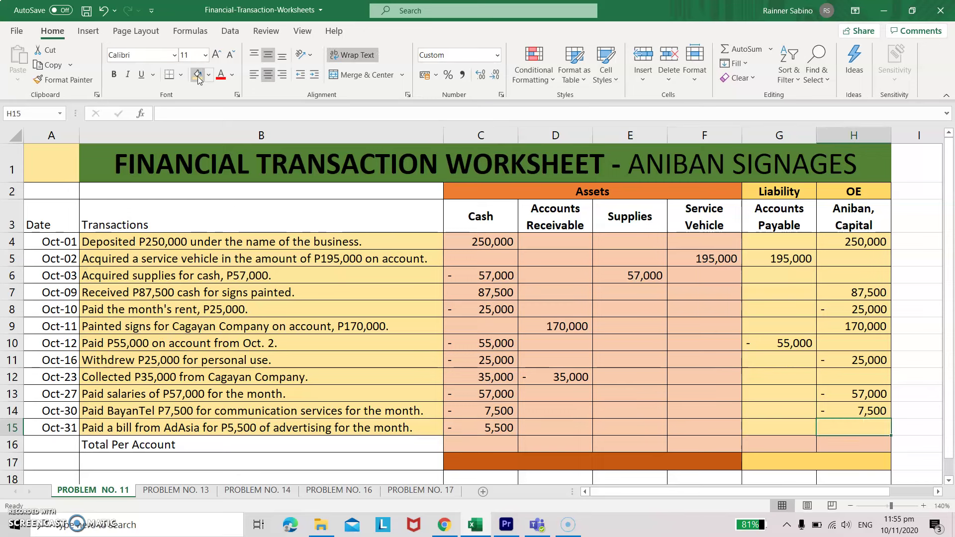
text(-5500)
key(Return)
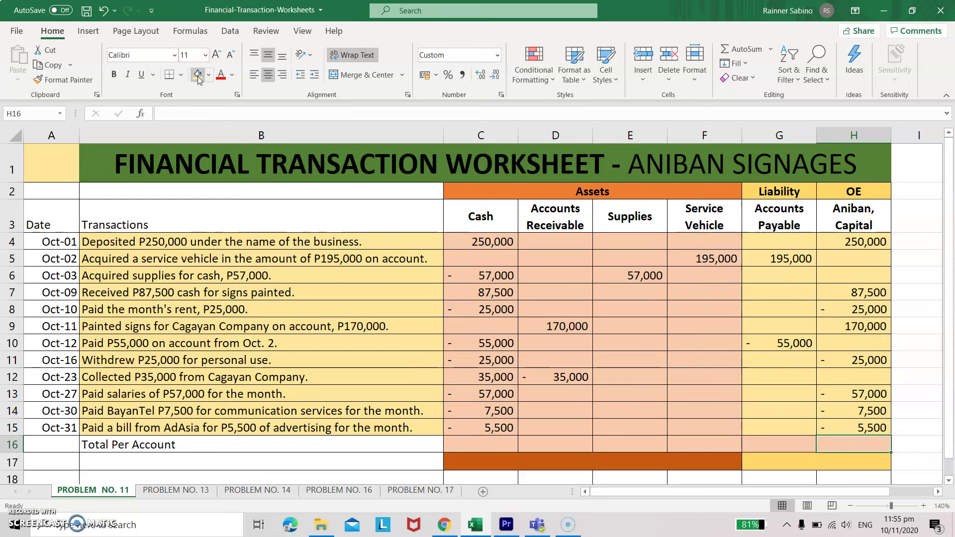
Step: Total the Cash column with =SUM(C4:C15) in the Total Per Account row and copy the formula across through the Capital column
key(Left)
key(Left)
key(Left)
key(Left)
key(Left)
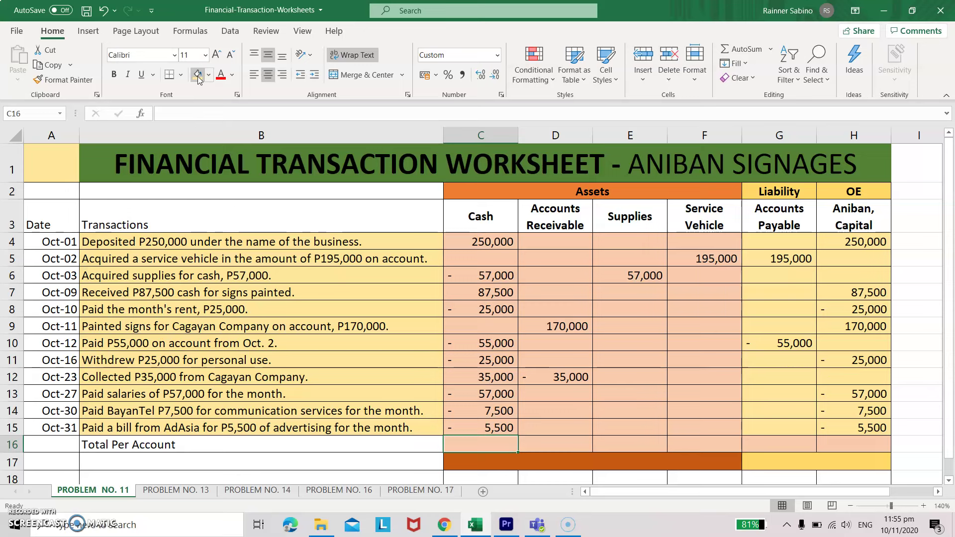
text(=)
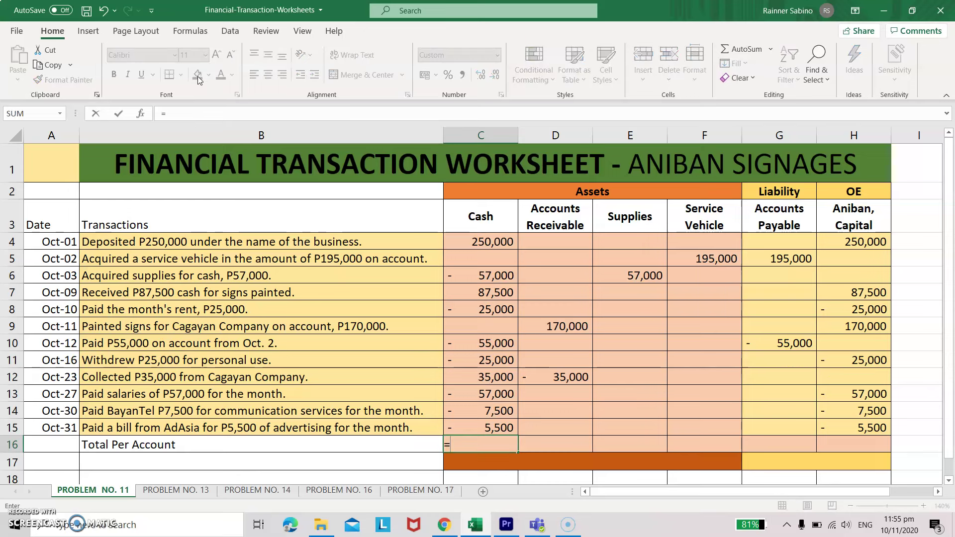
text(sum()
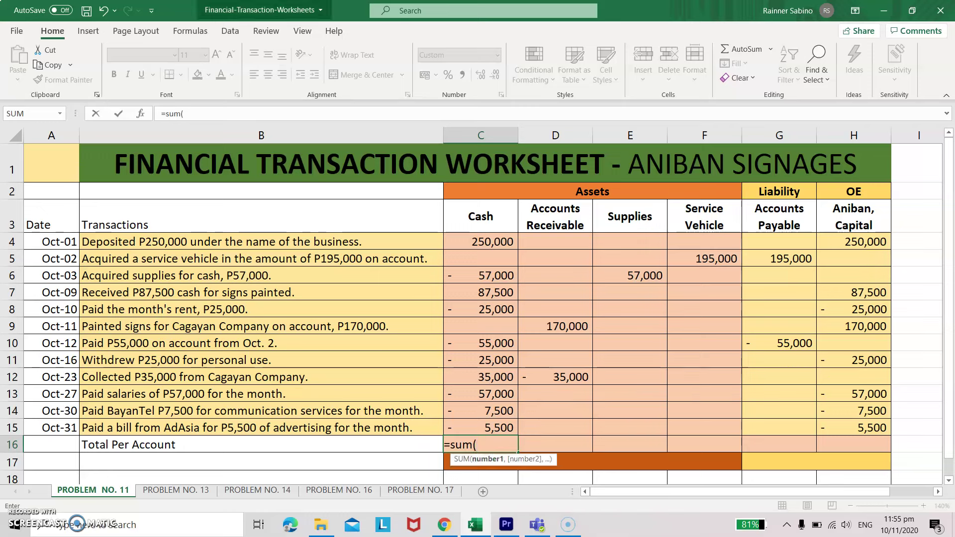
drag(481, 241, 485, 423)
text())
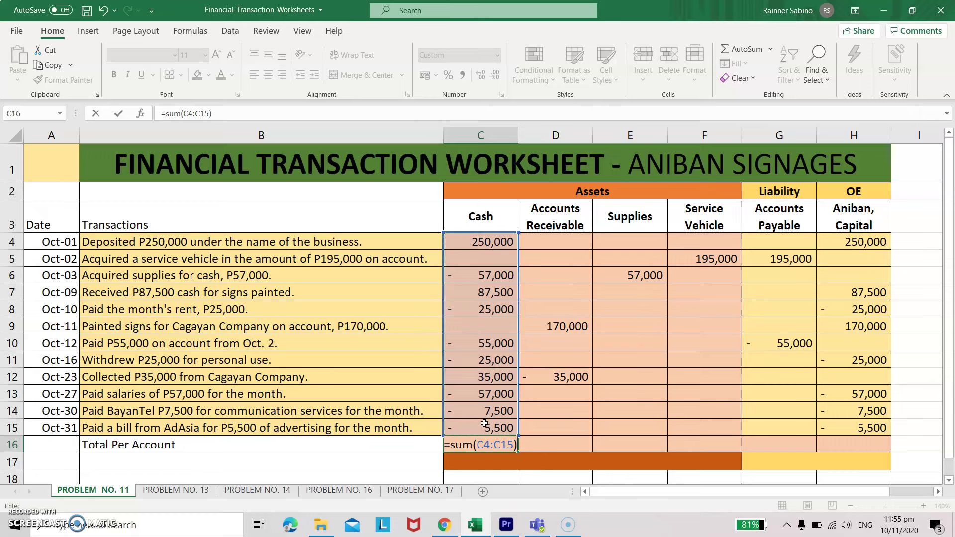
key(Return)
click(504, 444)
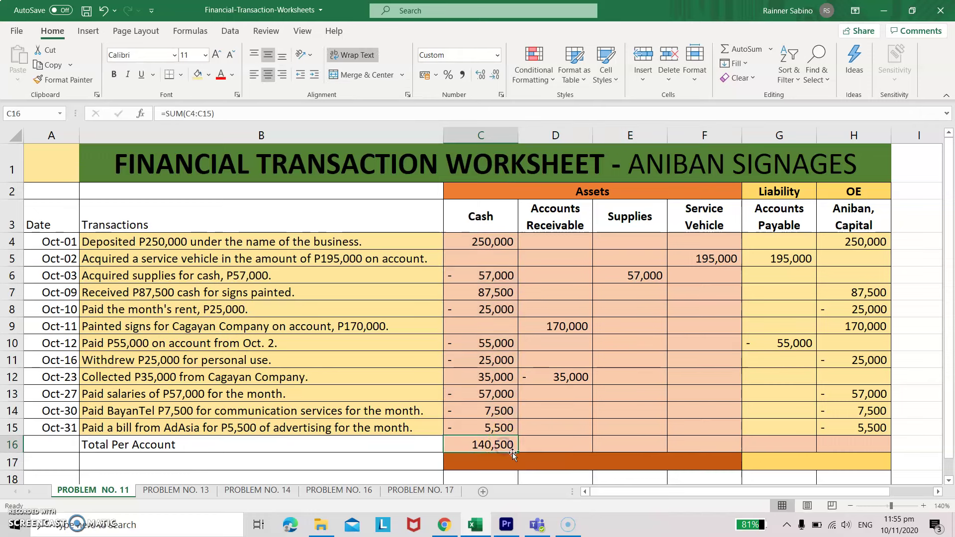
drag(517, 452, 857, 455)
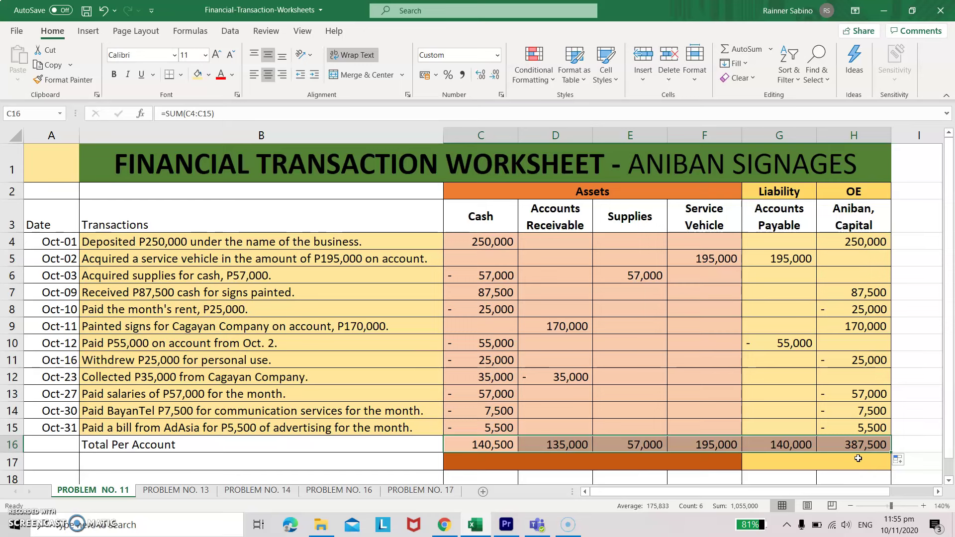
Step: Sum the four asset account totals with =SUM(C16:F16) in the merged orange cell of row 17
click(646, 463)
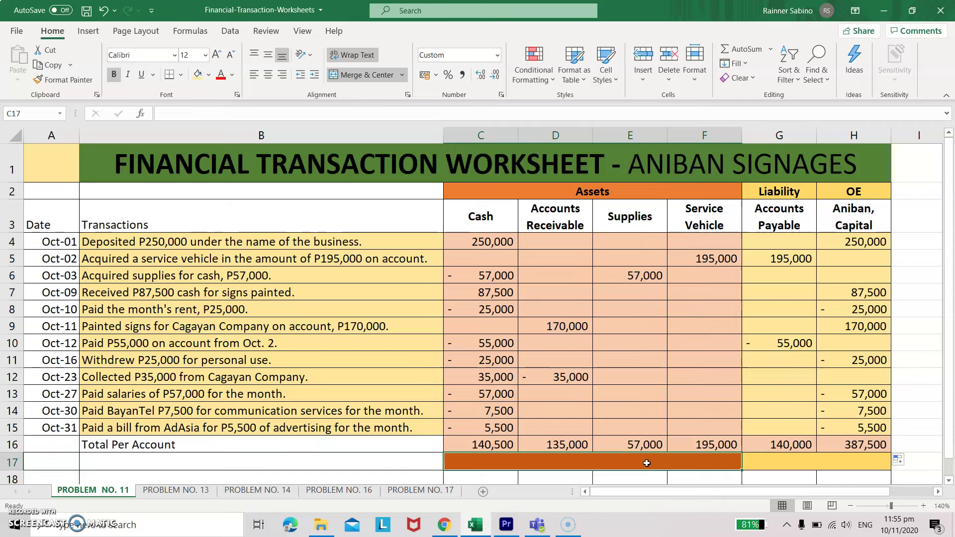
text(=sum()
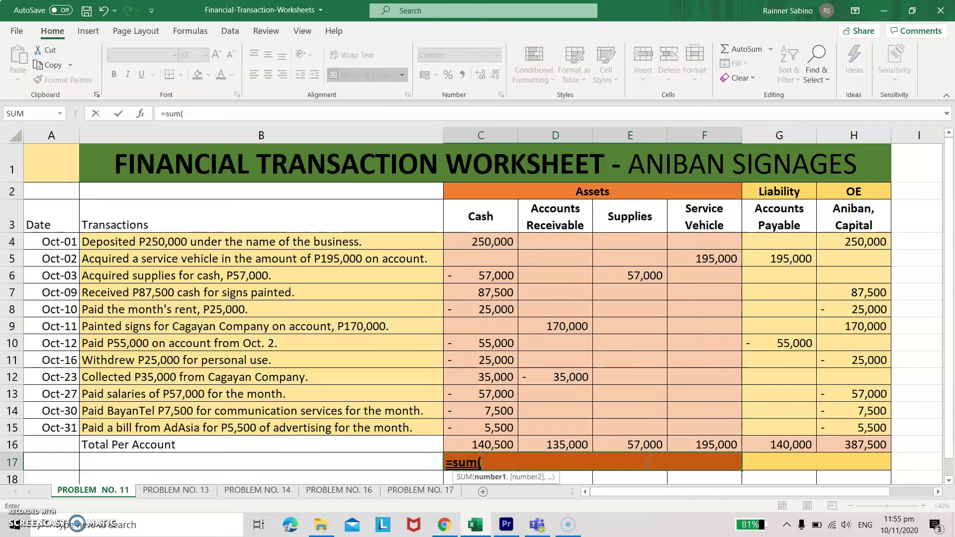
click(484, 444)
drag(520, 445, 686, 449)
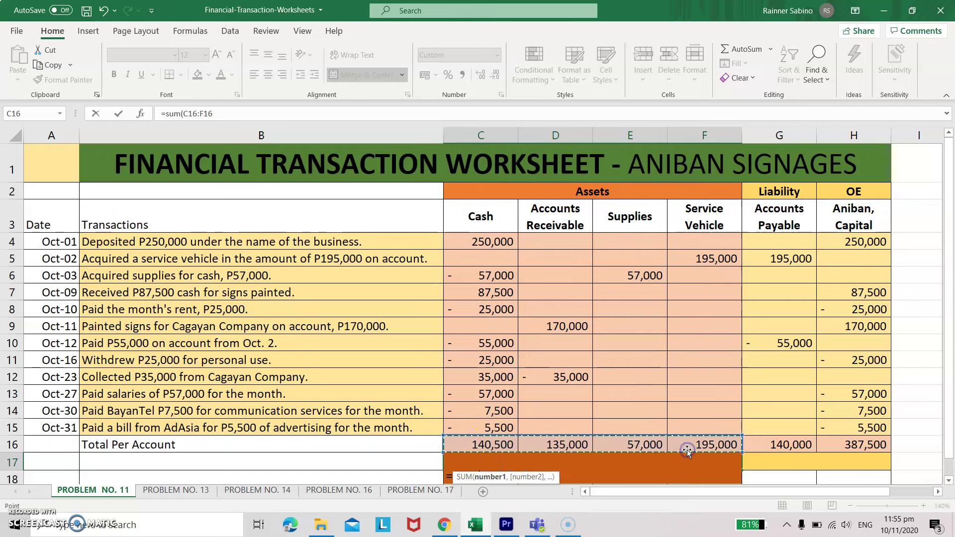
text())
key(Return)
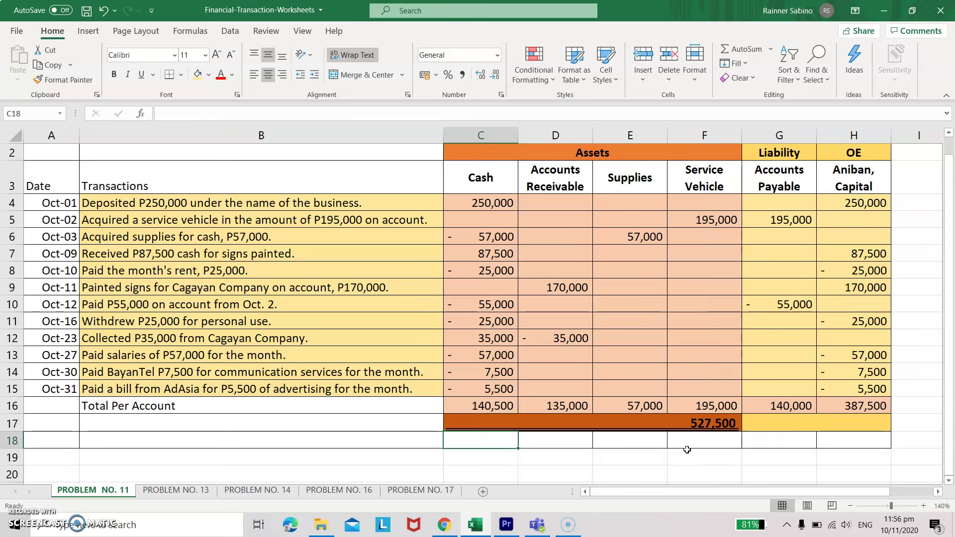
Step: Sum the Accounts Payable and Capital totals with =SUM(G16:H16) in the merged yellow cell of row 17
click(780, 425)
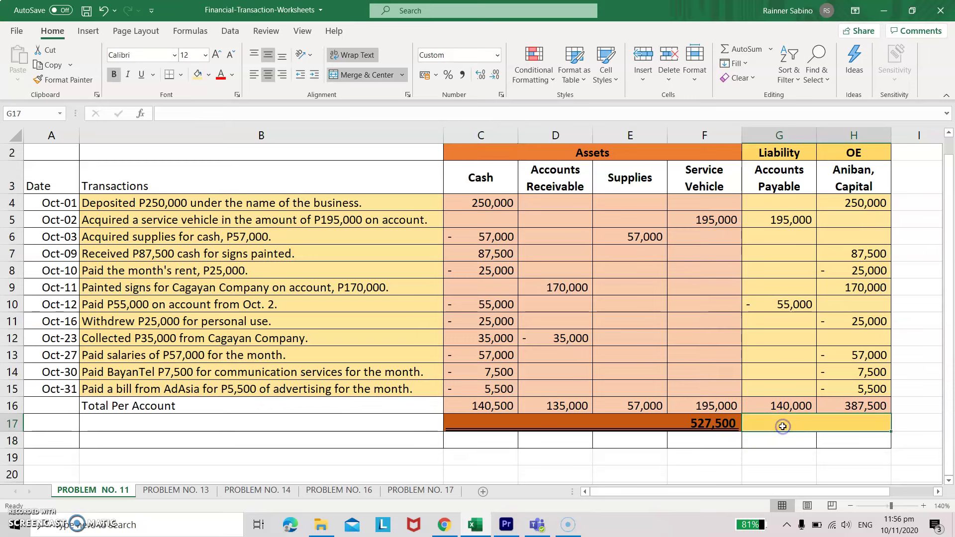
text(=)
text(sum()
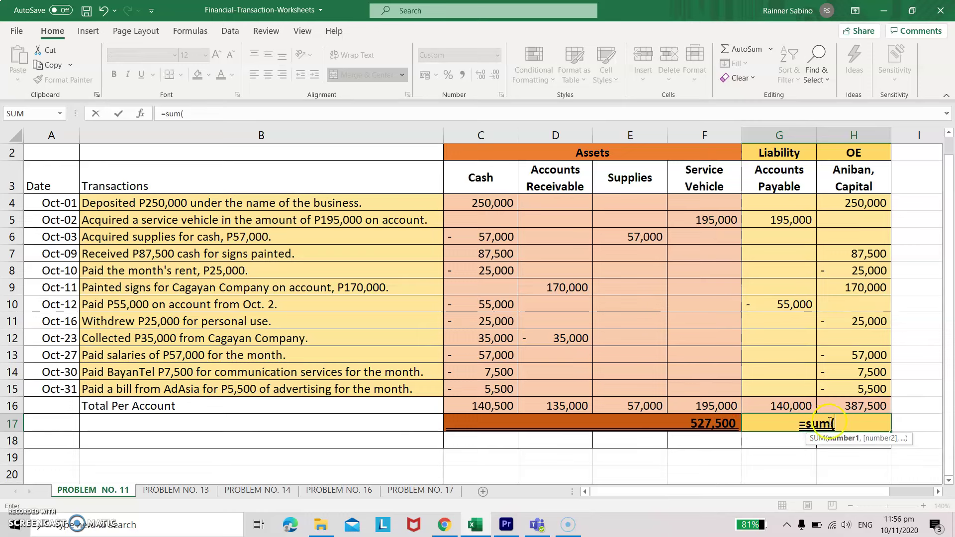
click(795, 405)
drag(796, 406, 833, 406)
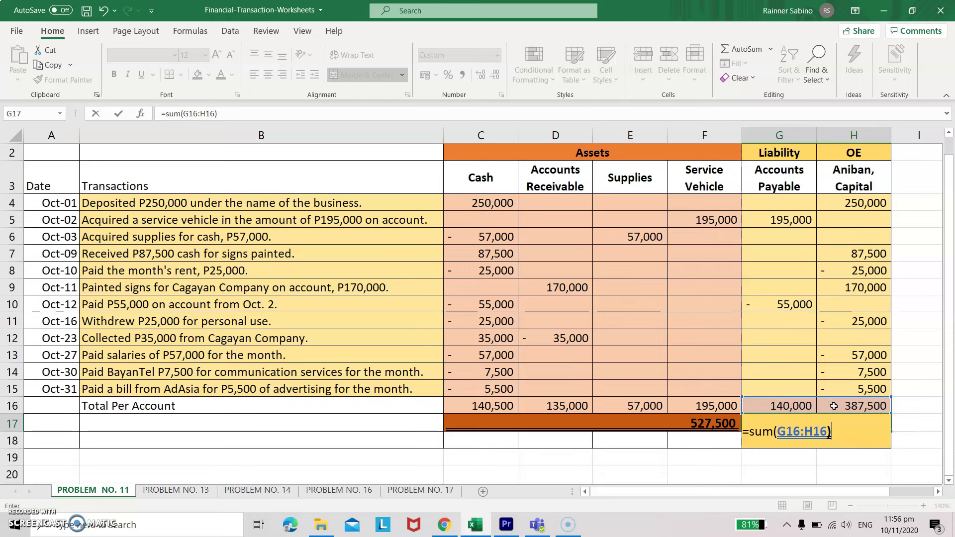
key(Return)
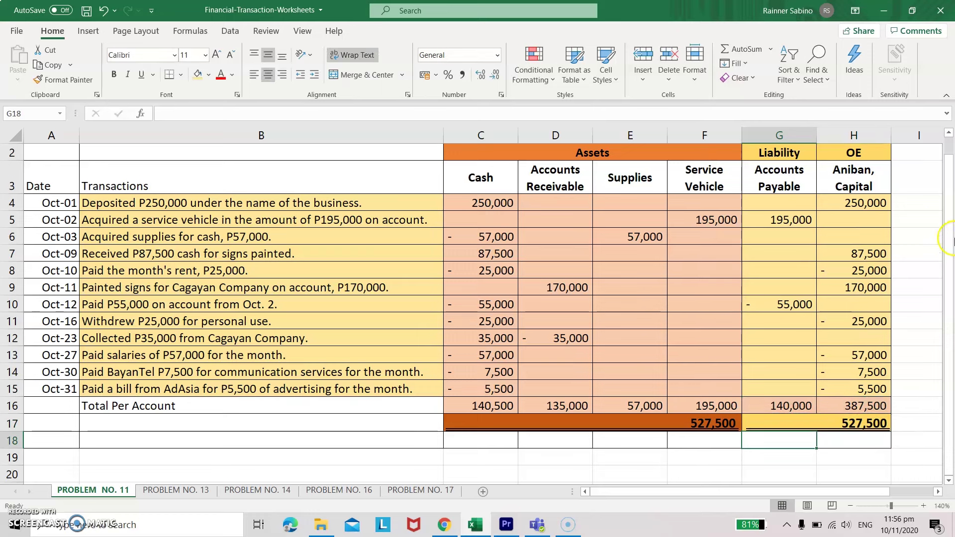
click(949, 134)
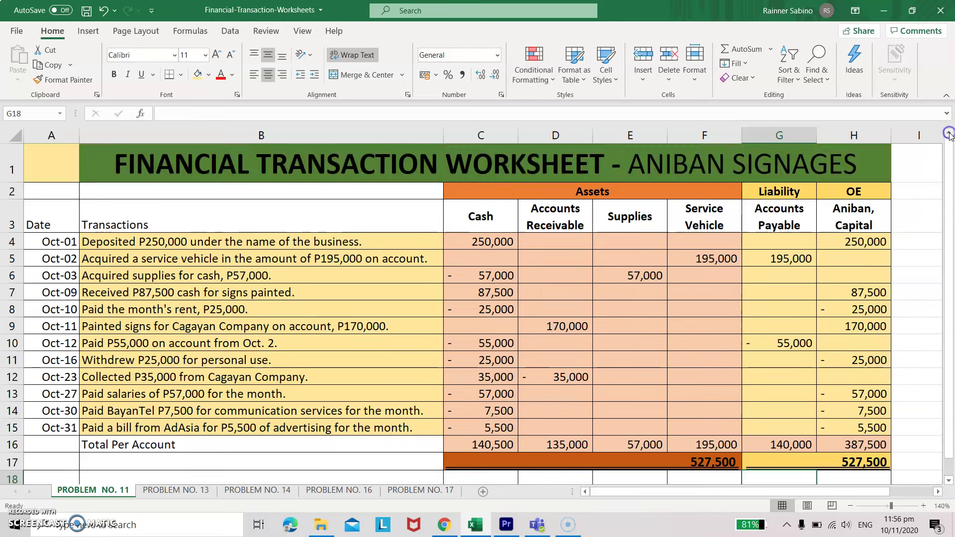